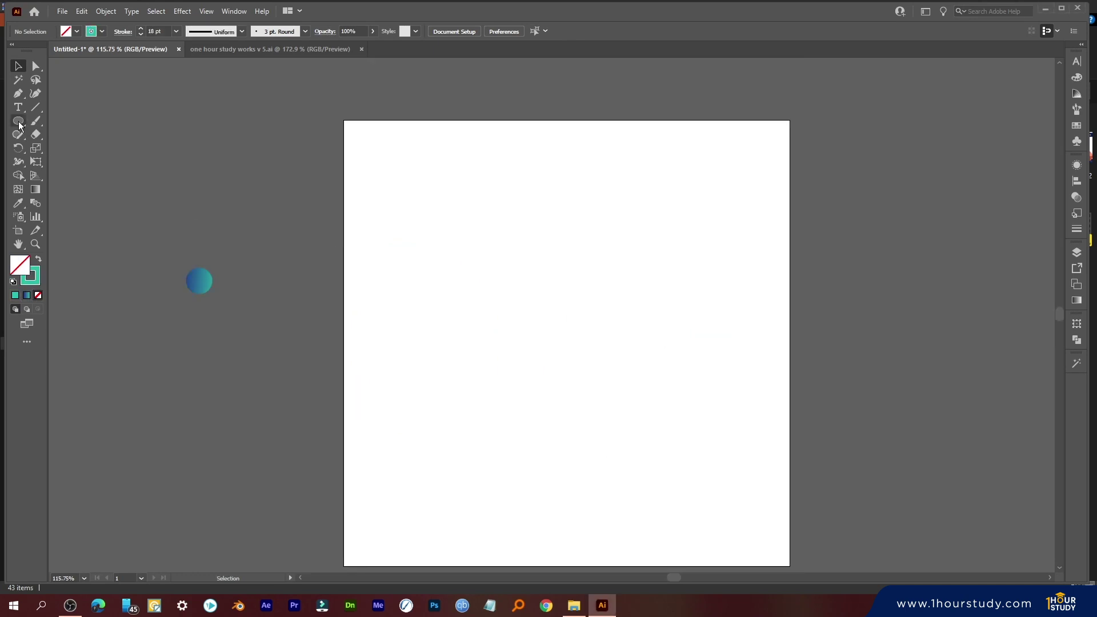
- Draw a filled circle near the centre of the artboard and enlarge it to 200 px in diameter
click(18, 122)
drag(514, 285, 633, 405)
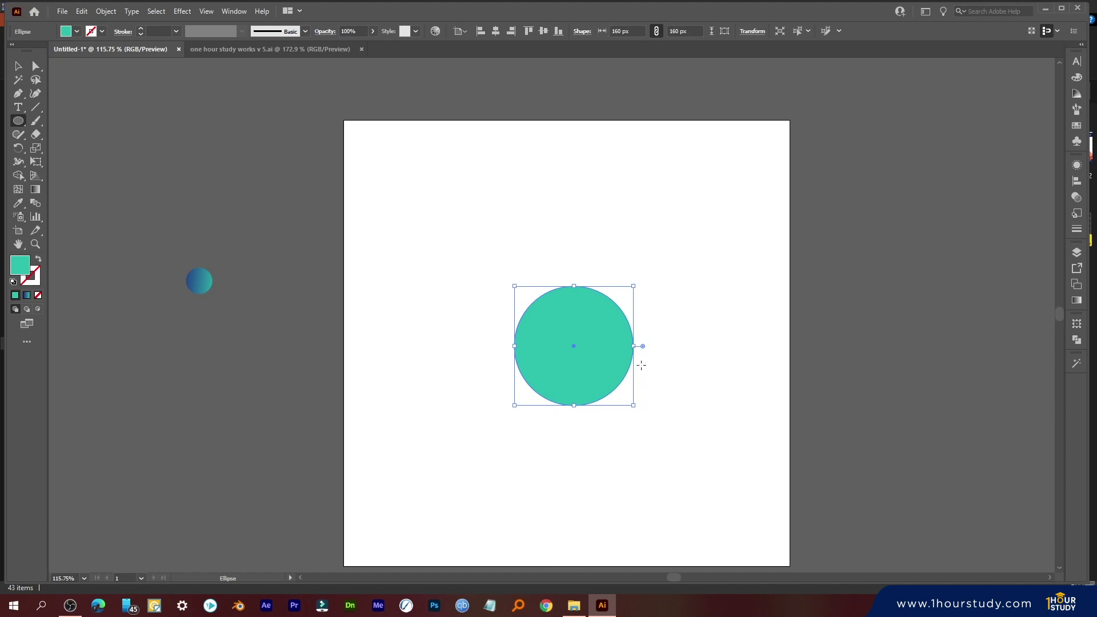
scroll(641, 365, up, 2)
key(ctrl)
drag(603, 397, 624, 420)
key(a)
key(v)
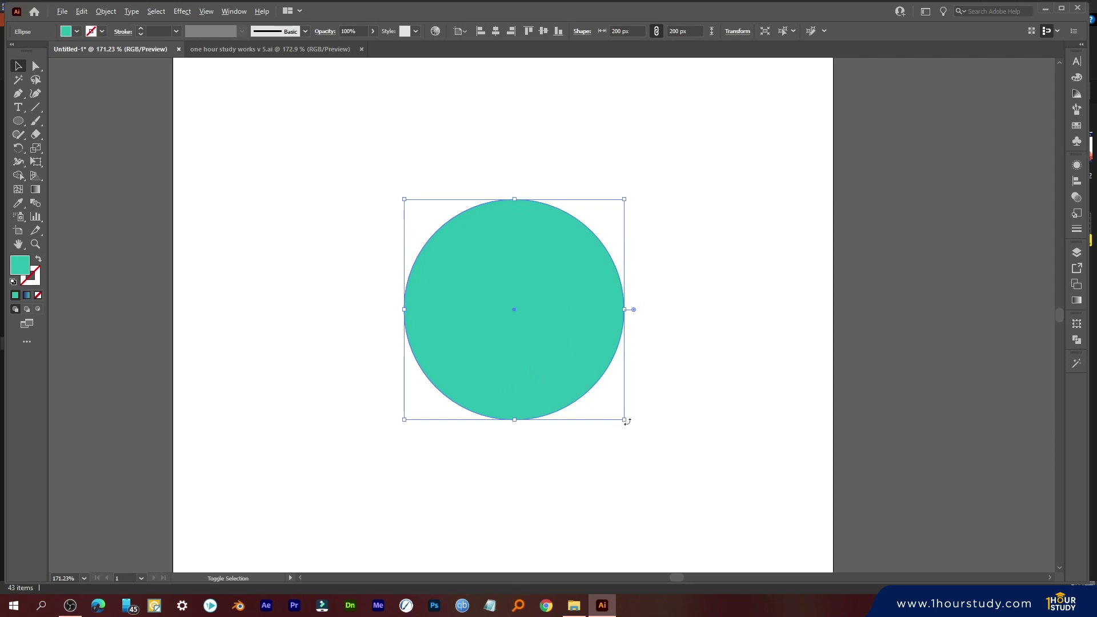
- Scale a concentric copy of the circle to 136 px and cut it out with the Shape Builder to leave a ring
drag(624, 421, 589, 407)
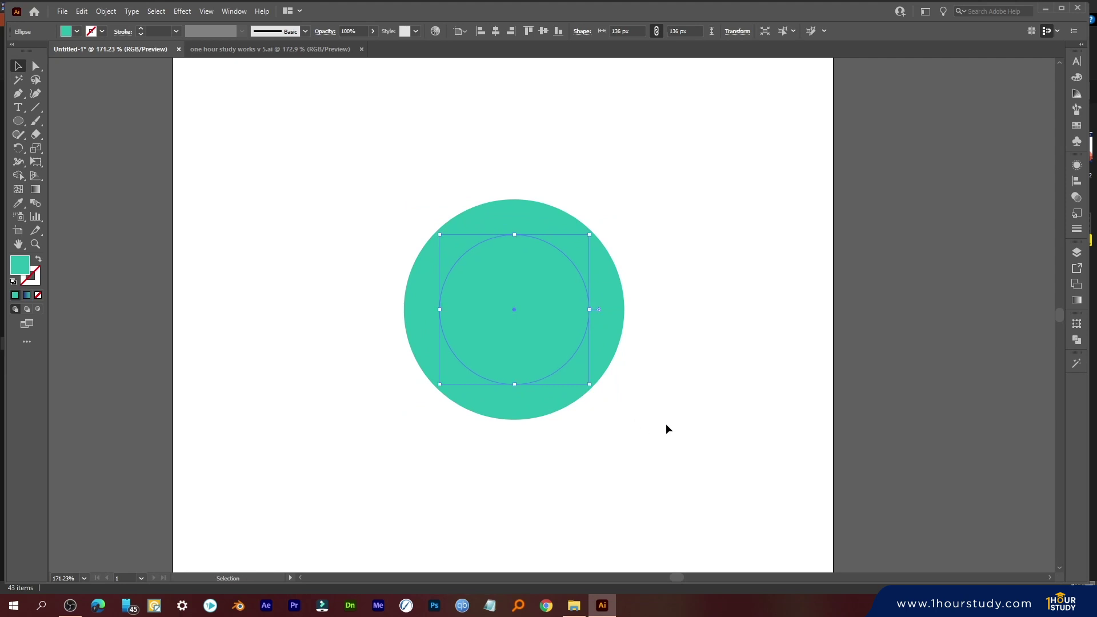
drag(285, 164, 666, 430)
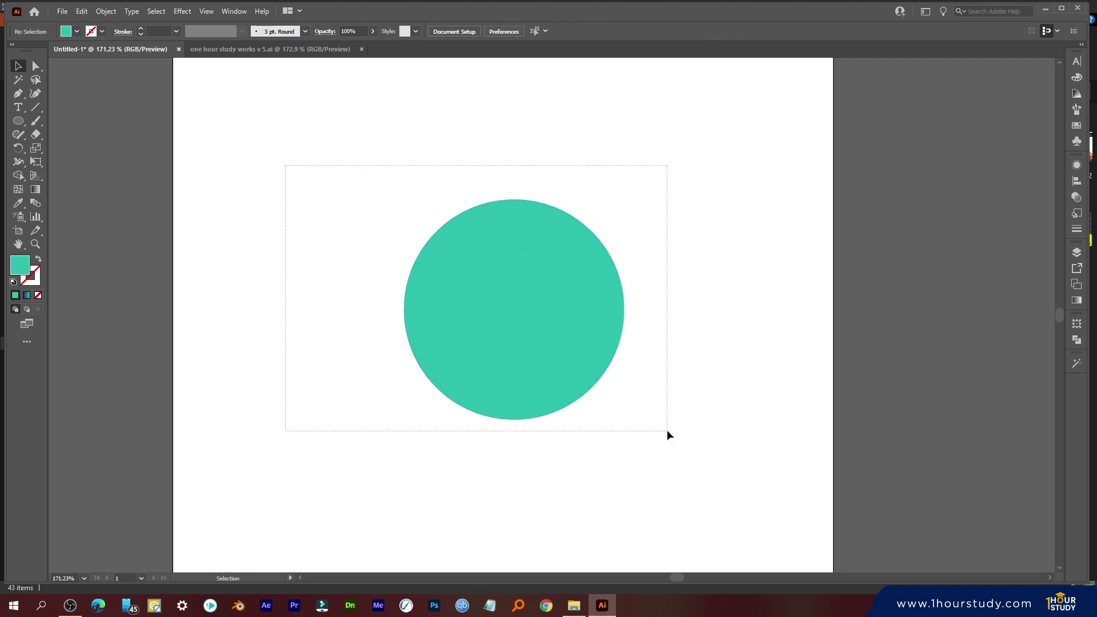
click(21, 176)
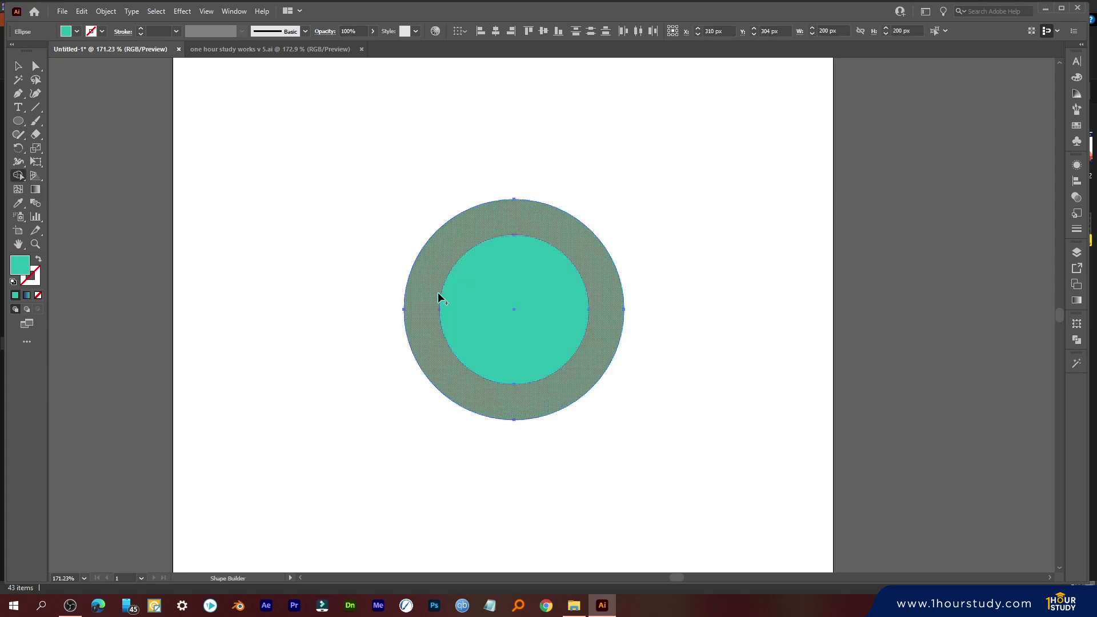
alt+click(486, 282)
key(v)
click(699, 386)
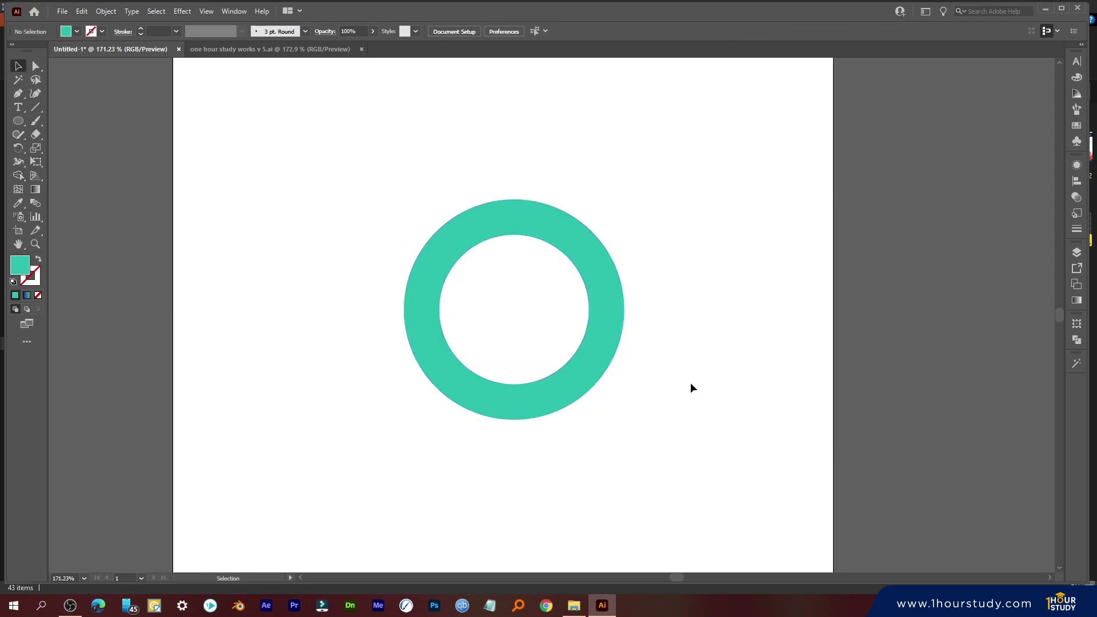
- Draw a horizontal line about 233 px long through the centre of the ring, extending past both sides
ctrl+click(629, 310)
click(599, 290)
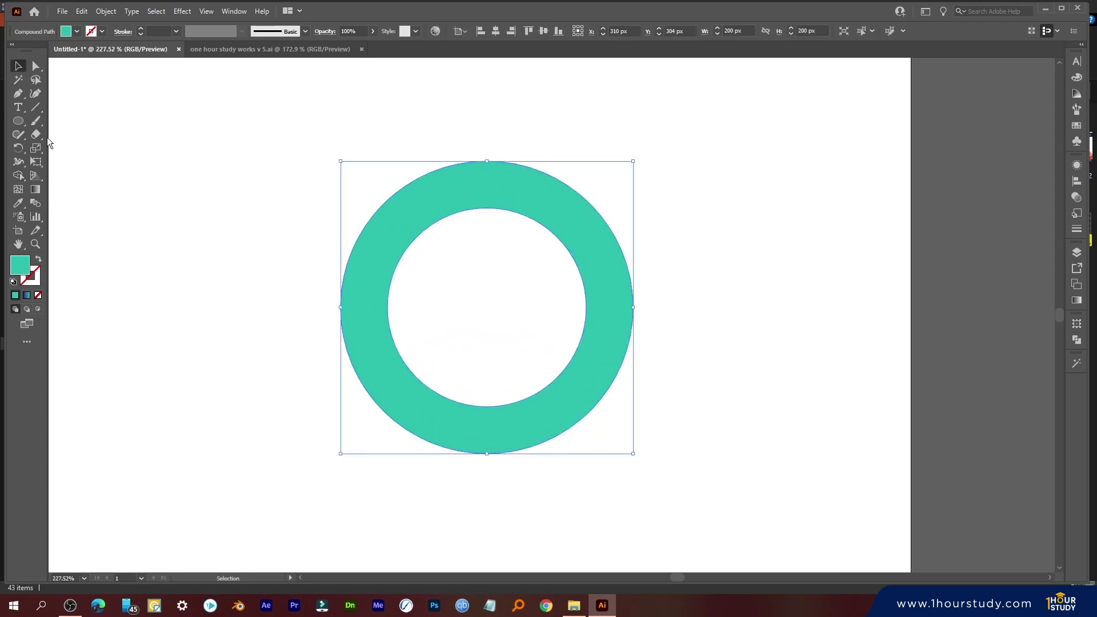
click(36, 107)
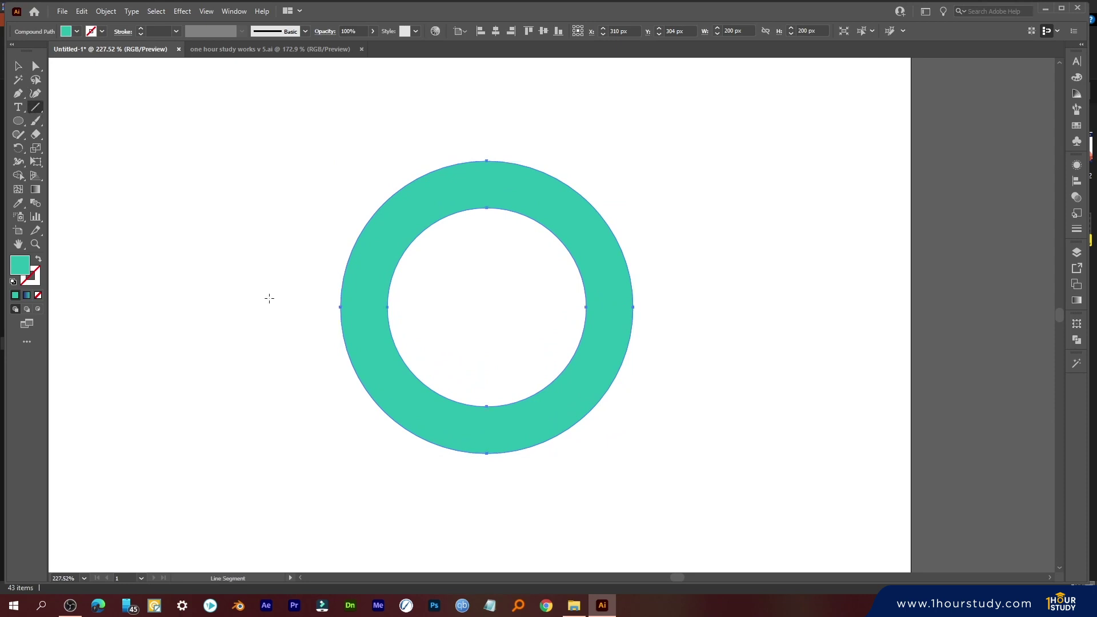
drag(319, 307, 661, 306)
key(v)
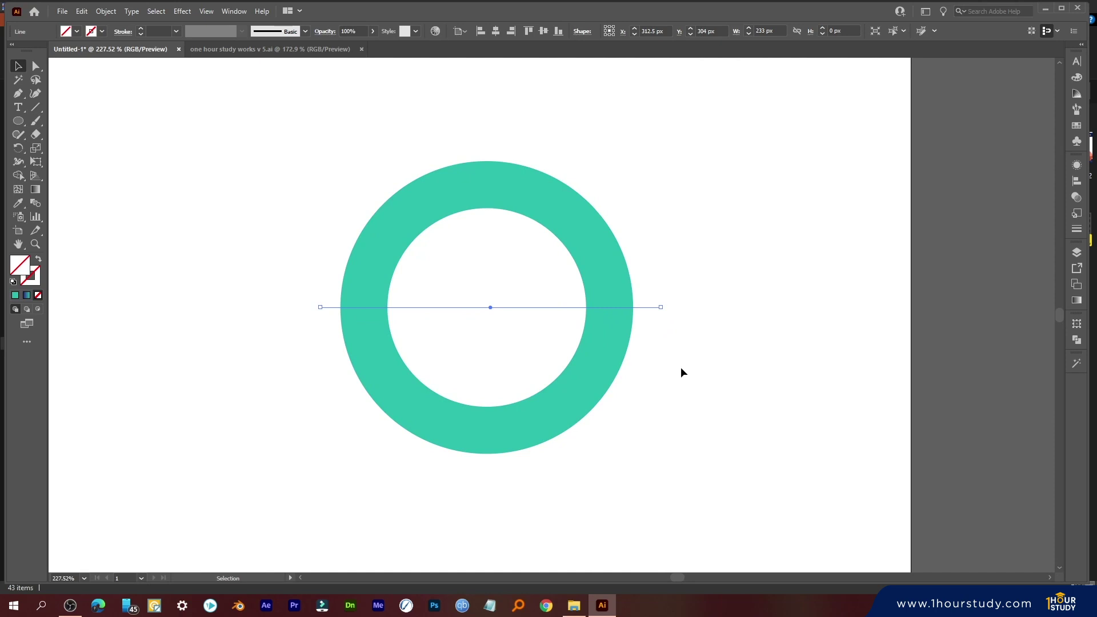
- Divide the ring along the horizontal line with the Pathfinder and ungroup the resulting pieces
drag(693, 419, 419, 249)
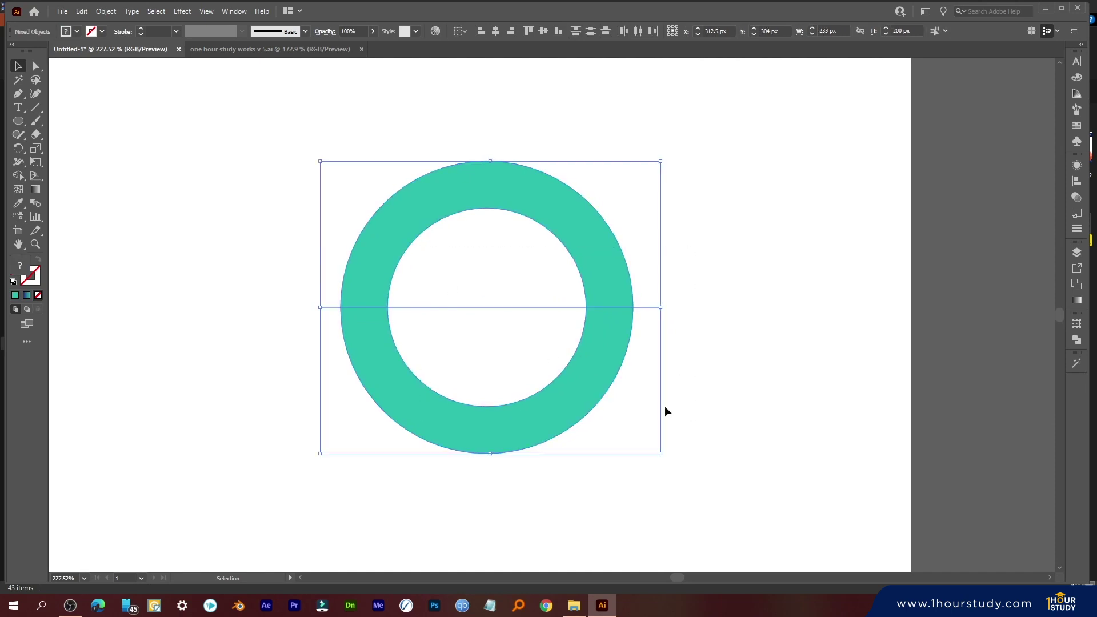
click(1076, 340)
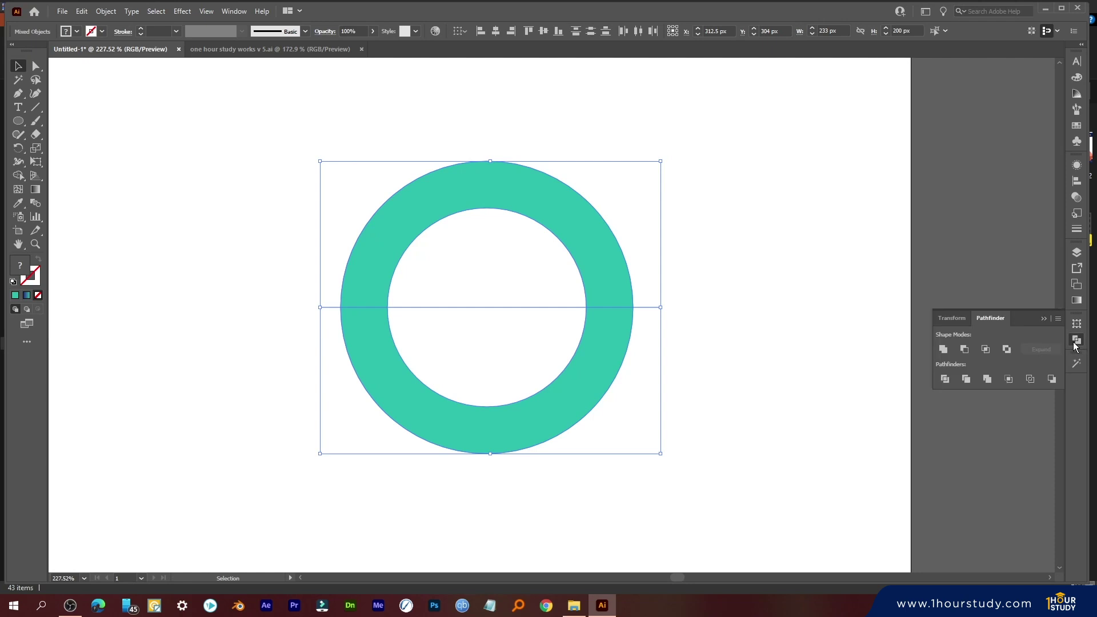
click(944, 378)
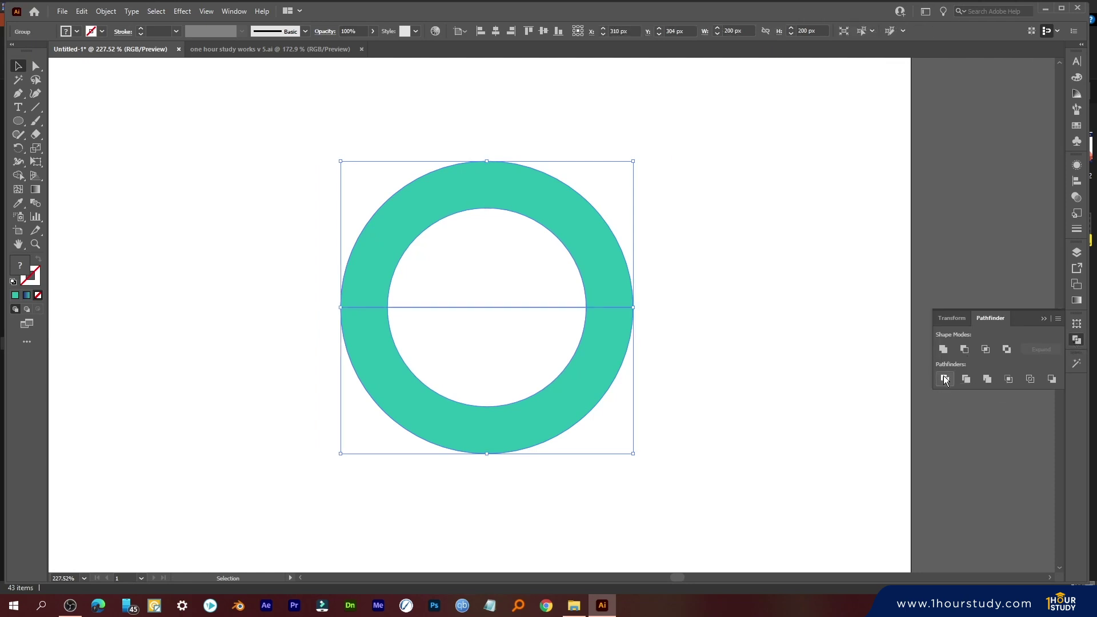
right_click(587, 263)
click(649, 357)
click(627, 366)
- Delete the lower half of the ring and the leftover unfilled inner shapes, keeping only the upper arch
drag(603, 378, 448, 421)
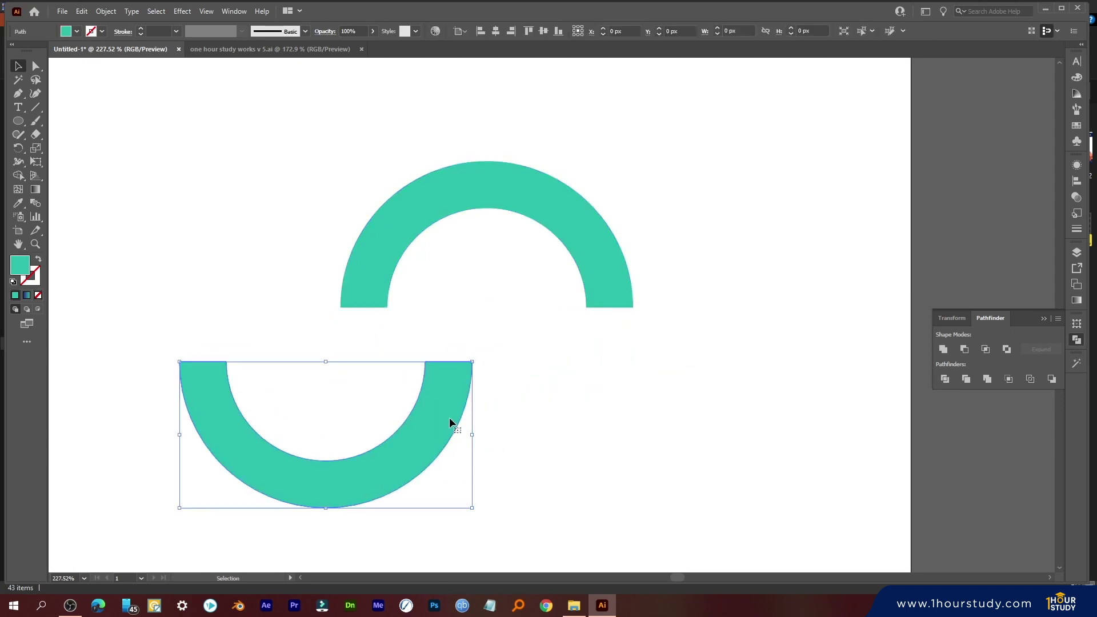
key(Delete)
click(504, 369)
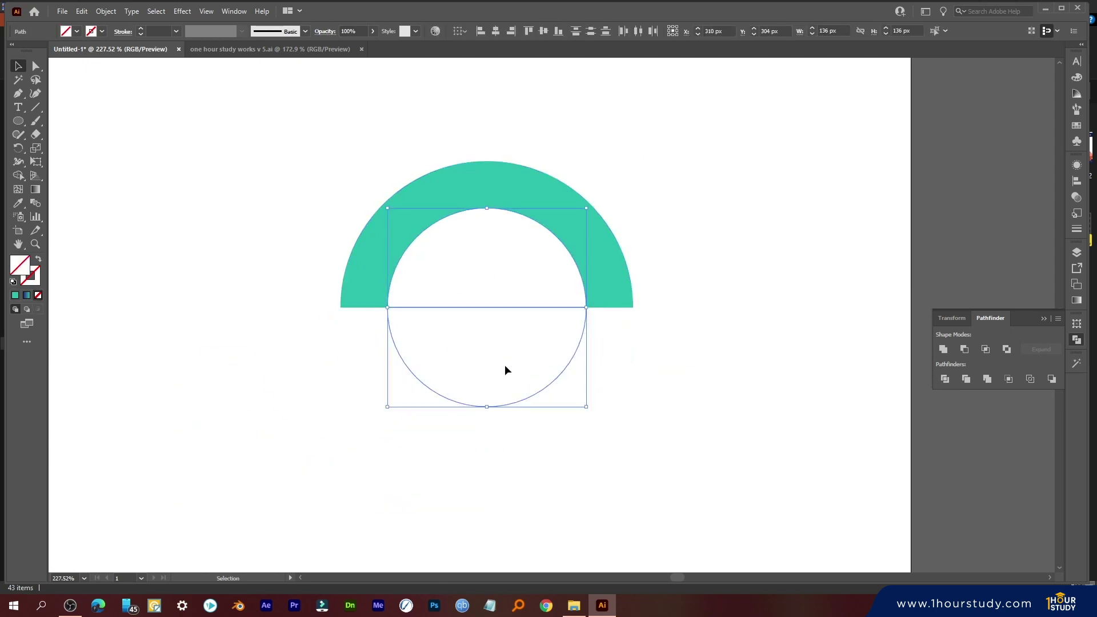
key(Delete)
- Draw a circle about 83 px wide over the arch's inner opening and fill it with light cyan
scroll(623, 271, up, 3)
scroll(585, 272, down, 2)
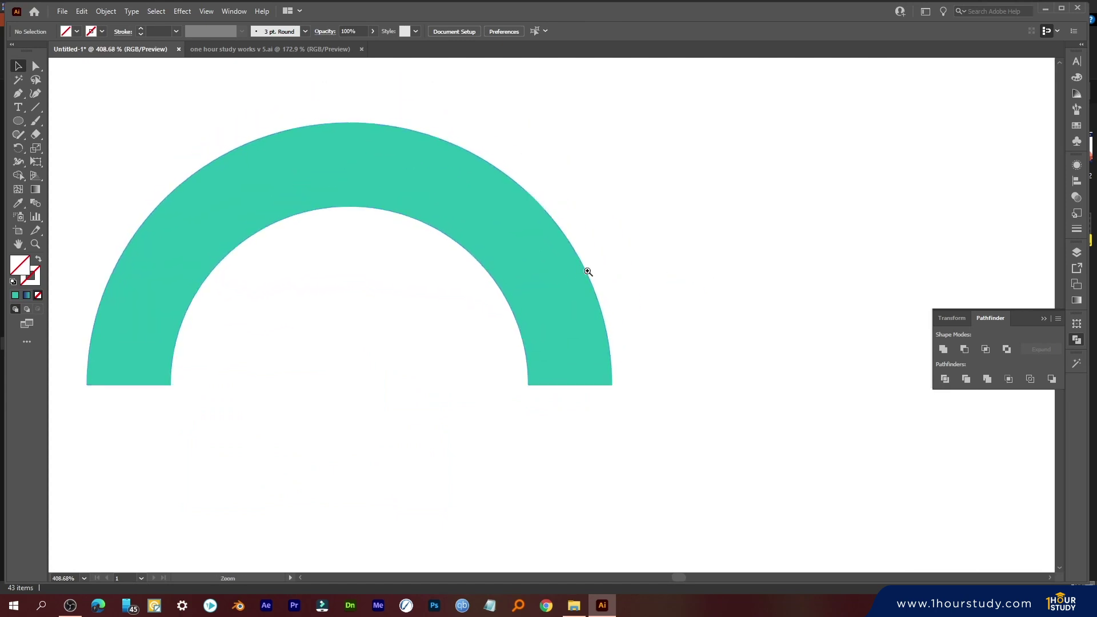
click(1081, 344)
click(23, 123)
click(15, 294)
drag(608, 365, 376, 230)
key(ctrl+z)
drag(411, 284, 591, 465)
click(979, 160)
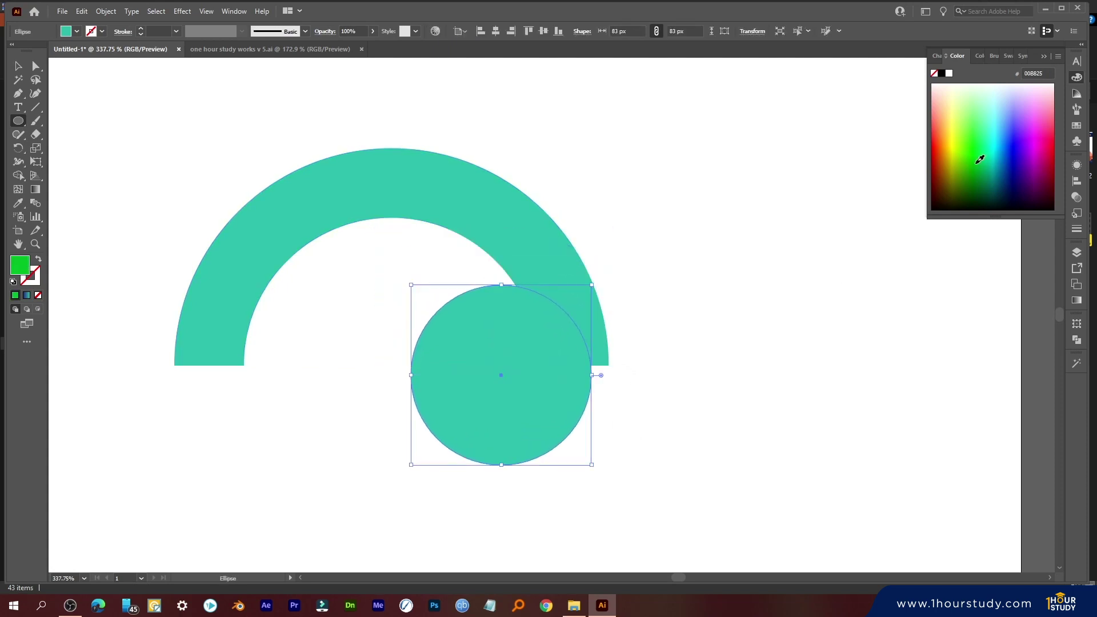
click(1002, 127)
- Stretch the cyan circle into an ellipse about 168 px by 128 px covering the arch's opening and one leg
key(v)
drag(637, 387, 652, 372)
drag(565, 379, 374, 377)
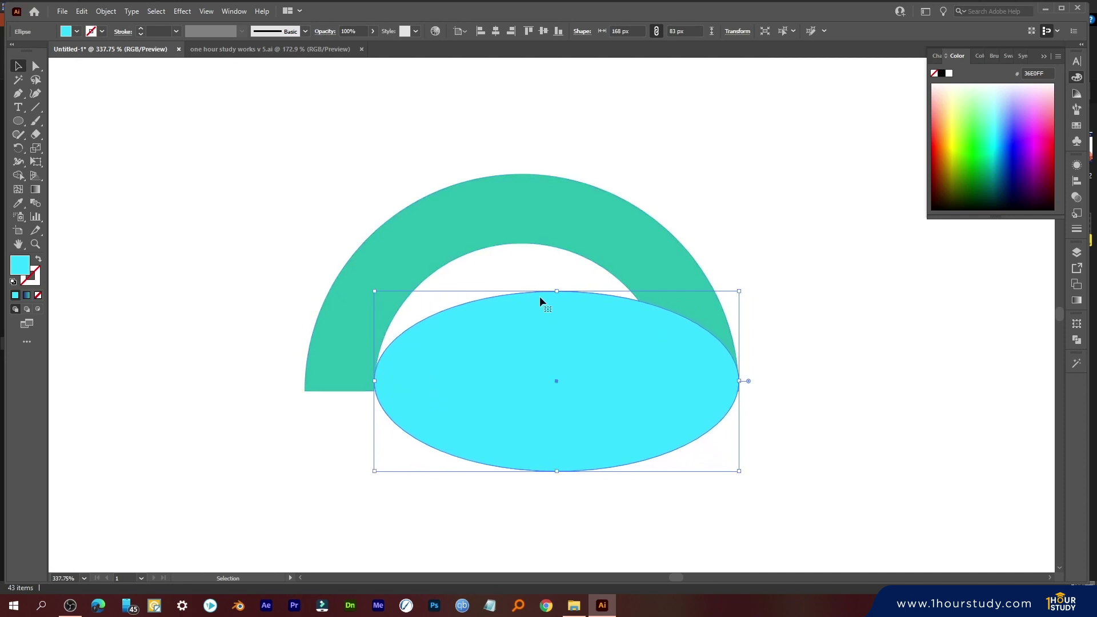
drag(556, 291, 524, 195)
drag(620, 320, 627, 355)
drag(711, 369, 715, 376)
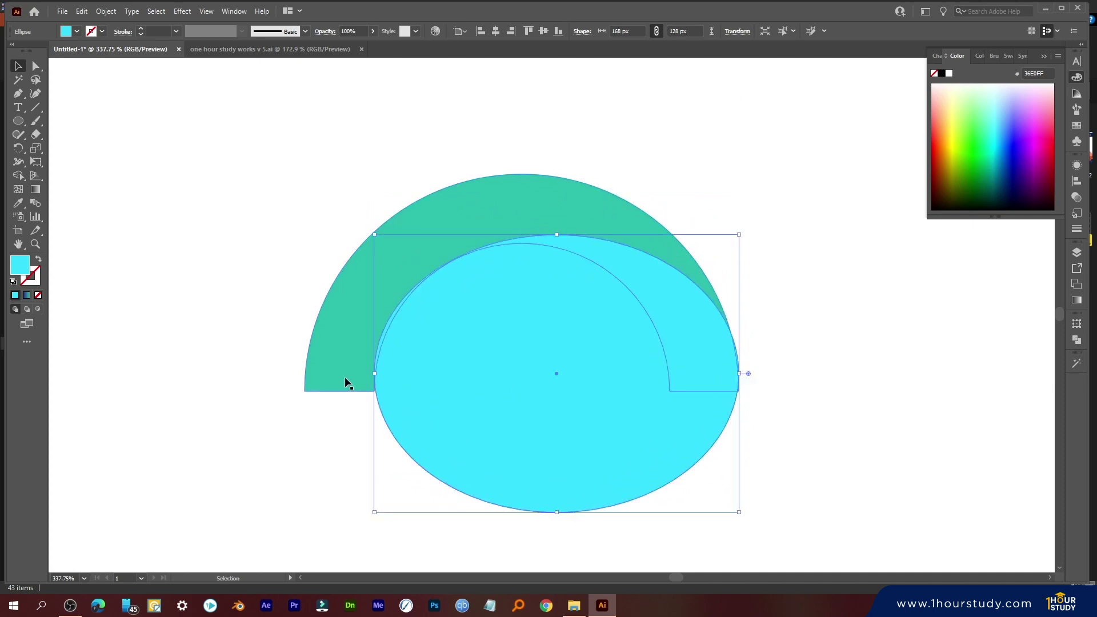
- Widen the ellipse to about 170 px and extend its upper edge higher into the arch
drag(374, 373, 370, 373)
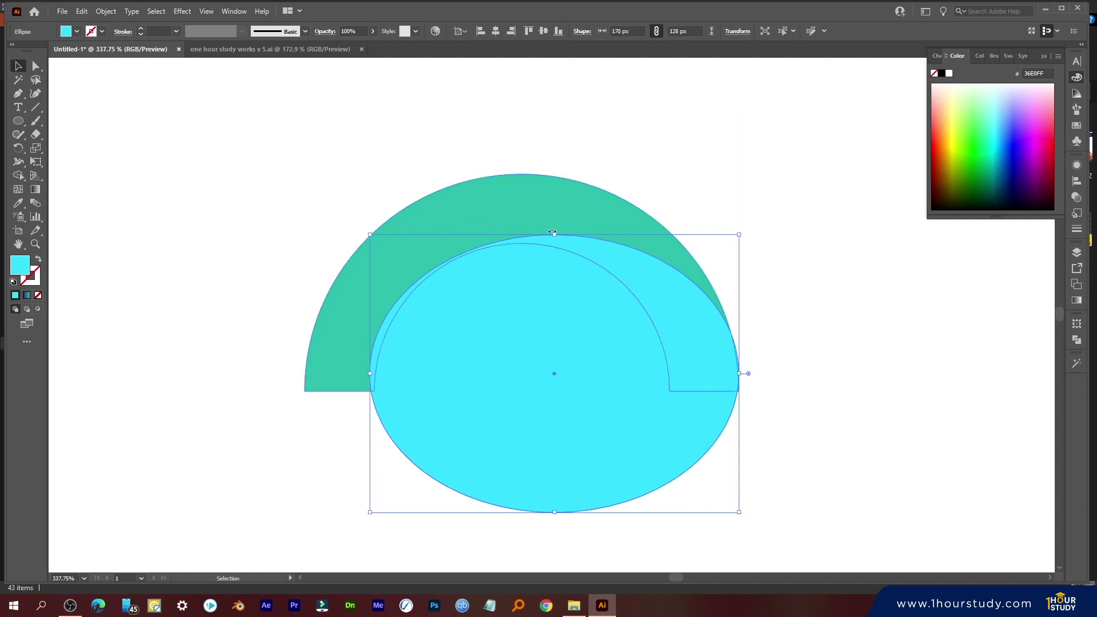
drag(553, 233, 552, 211)
drag(691, 348, 738, 364)
- Nudge the ellipse slightly down and outward so it fully covers the end of the arch's leg
drag(746, 417, 711, 366)
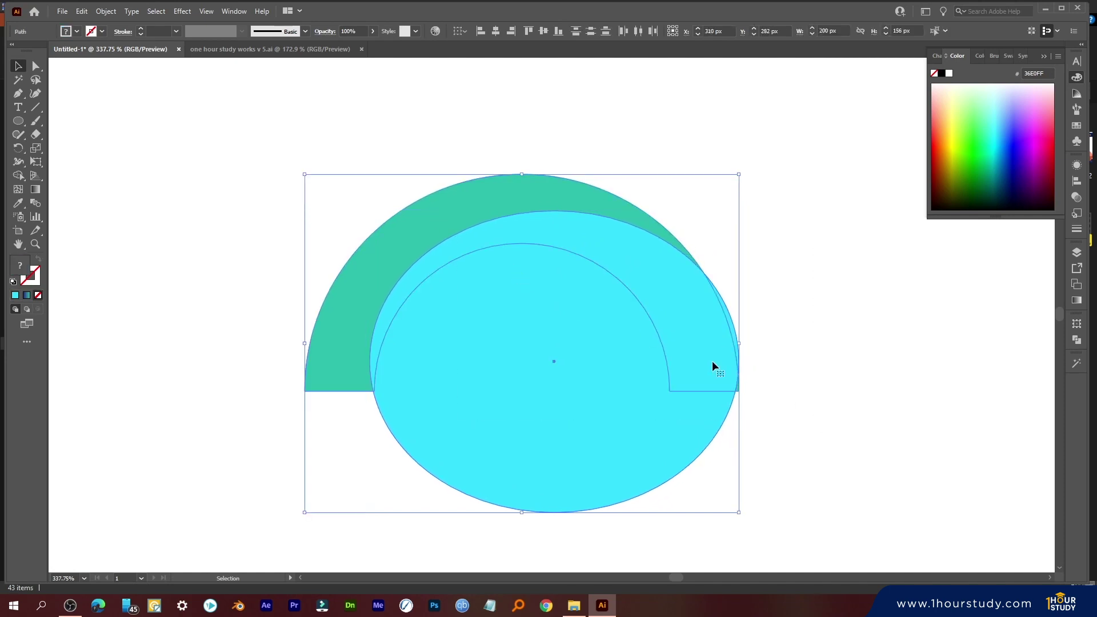
click(778, 404)
scroll(758, 403, up, 5)
drag(607, 390, 610, 403)
scroll(610, 403, down, 5)
- Select the arch and ellipse and remove the ellipse area inside and below the arch with the Shape Builder
drag(625, 363, 422, 230)
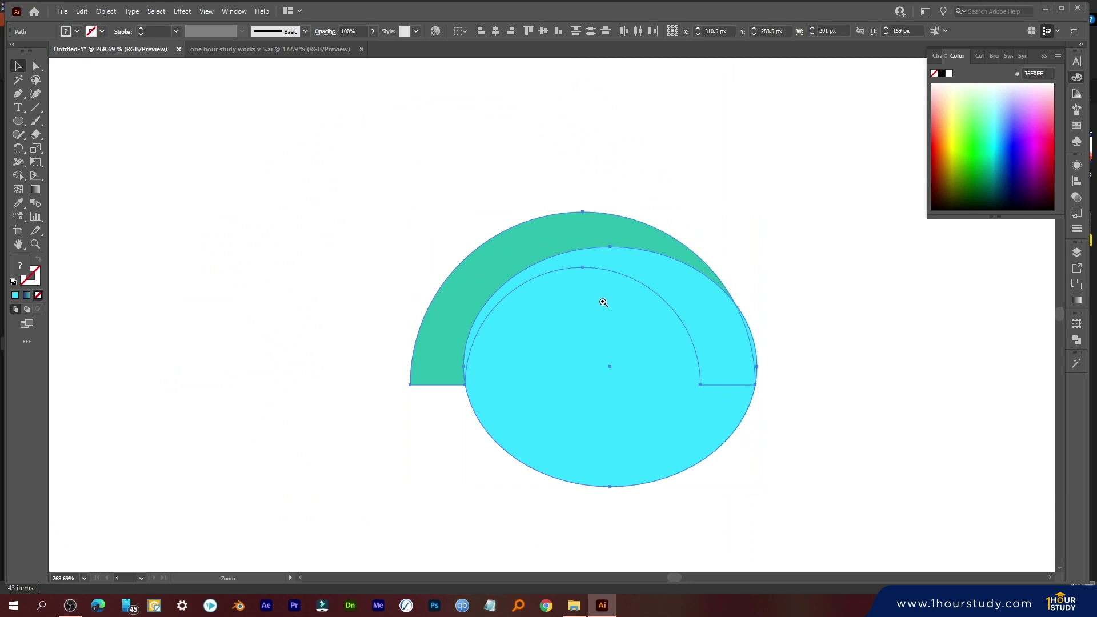
scroll(603, 302, up, 2)
drag(847, 355, 724, 335)
drag(337, 241, 446, 271)
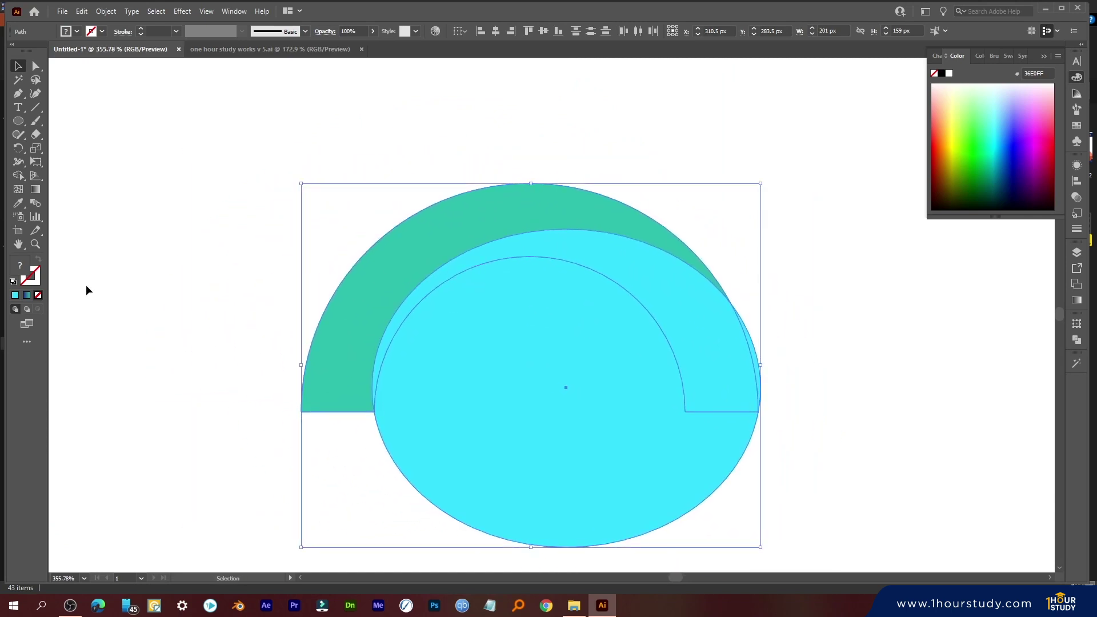
click(18, 175)
scroll(355, 362, down, 2)
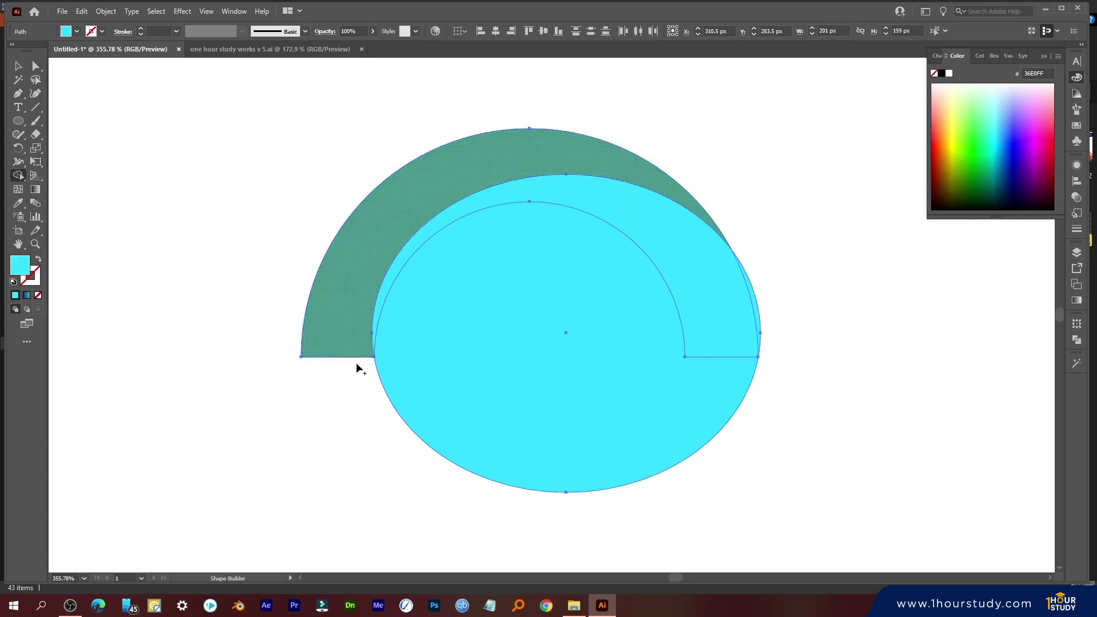
alt+click(454, 420)
scroll(712, 403, up, 1)
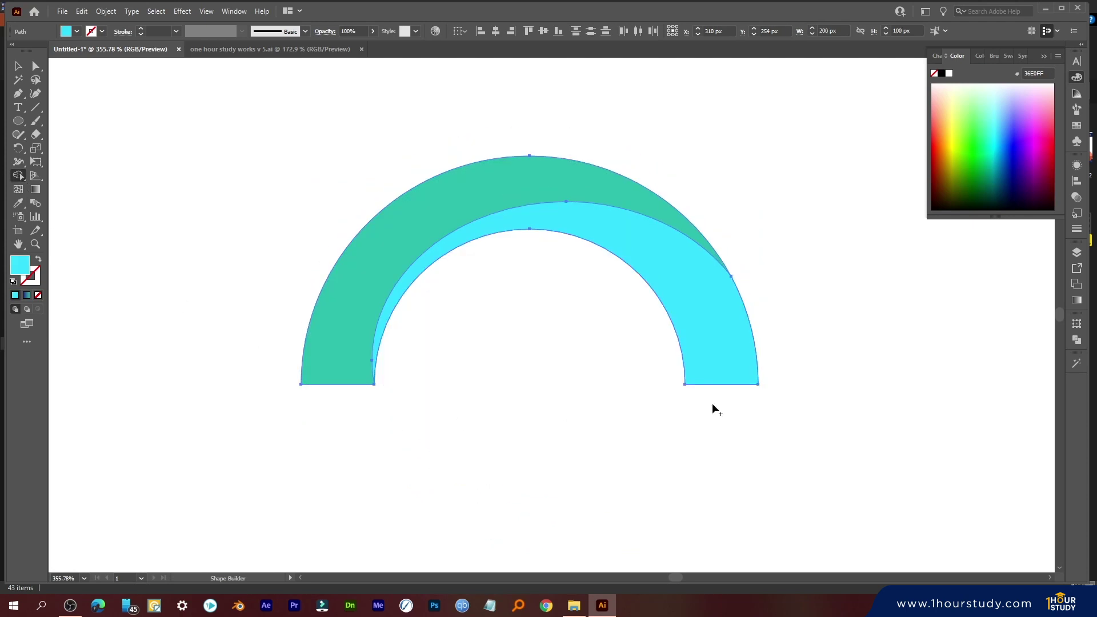
- Fill the arch's outer green section with cyan using the Shape Builder and select both arch sections
click(372, 300)
key(v)
click(653, 307)
click(676, 289)
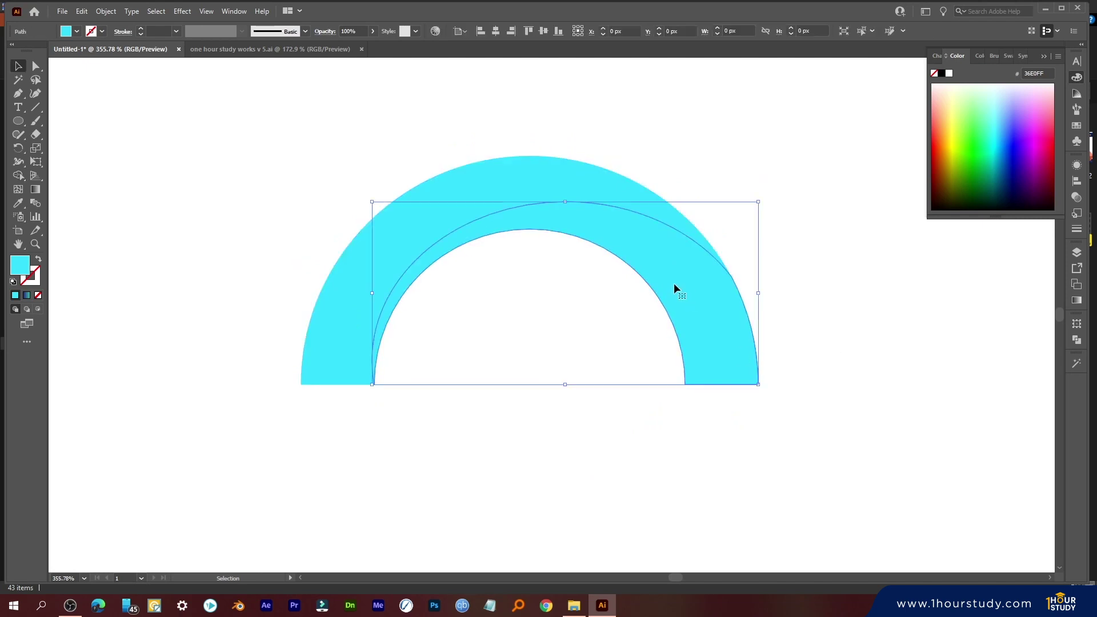
shift+click(433, 194)
- Move the small blue-to-green gradient circle from the pasteboard onto the artboard beside the arch
alt+scroll(806, 265, down, 3)
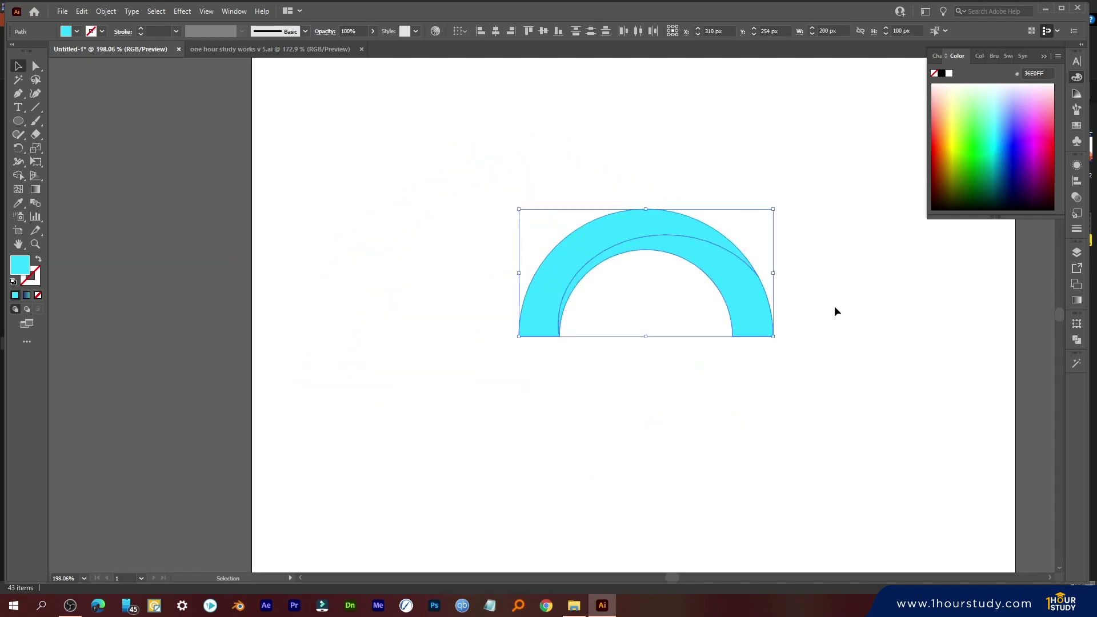
alt+scroll(834, 306, down, 1)
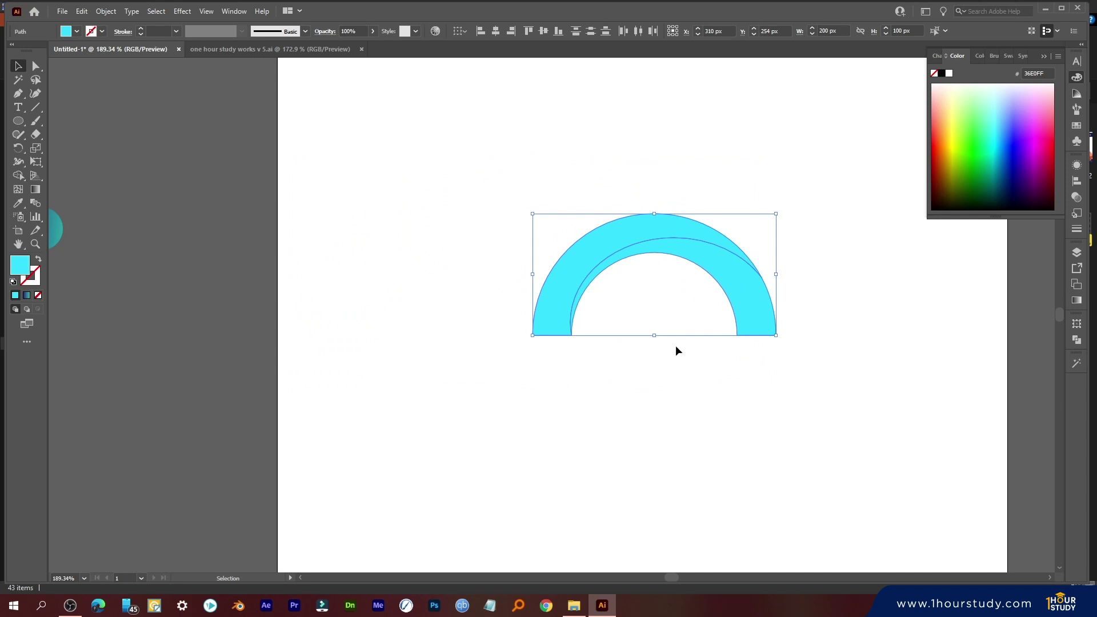
click(213, 290)
drag(28, 228, 335, 240)
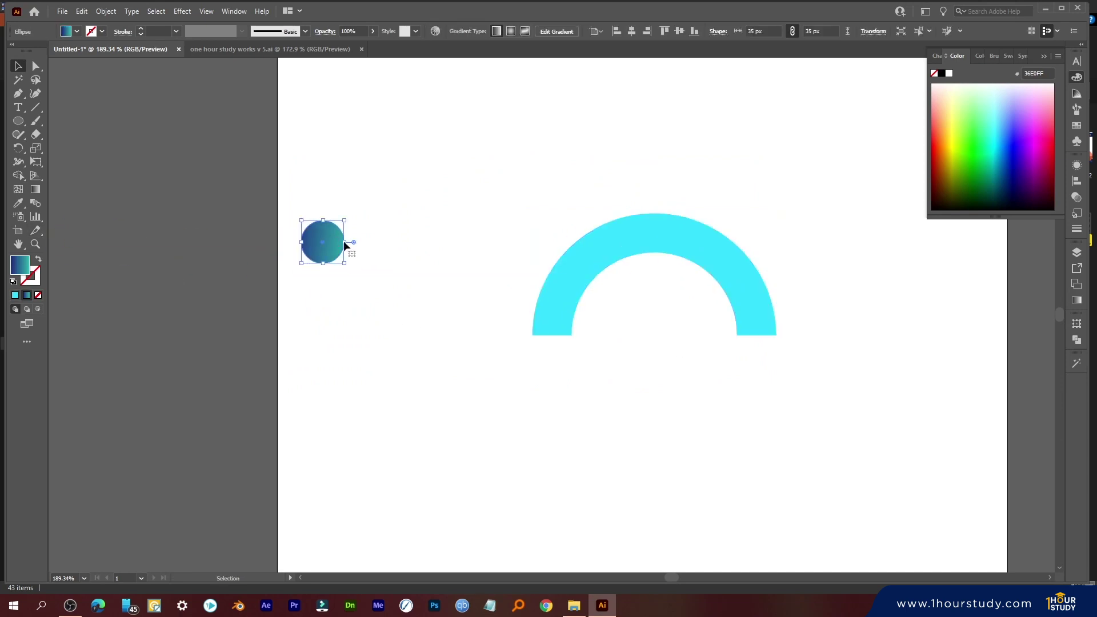
scroll(355, 250, up, 2)
scroll(445, 234, right, 3)
- Apply the small circle's blue-to-green gradient to both arch sections with the Eyedropper
drag(416, 191, 791, 379)
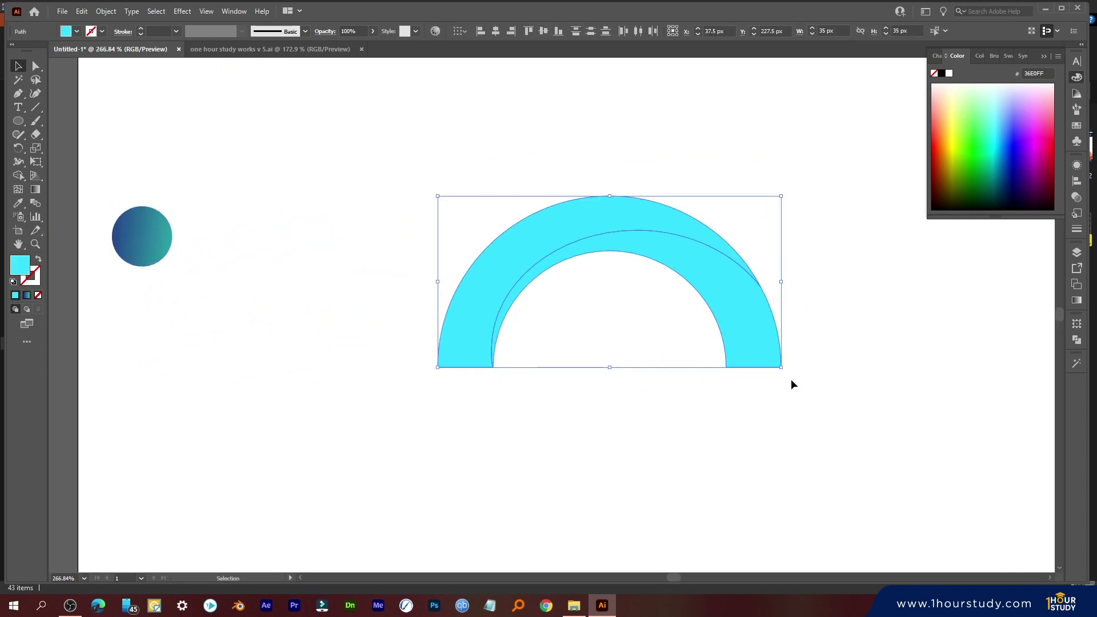
key(i)
click(160, 238)
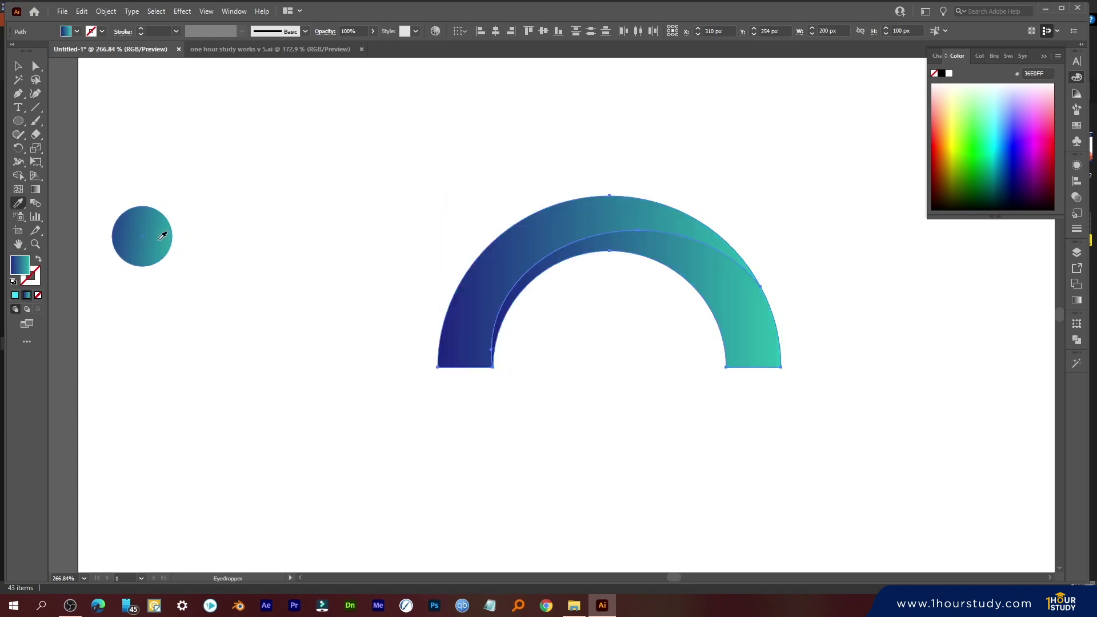
key(v)
click(540, 394)
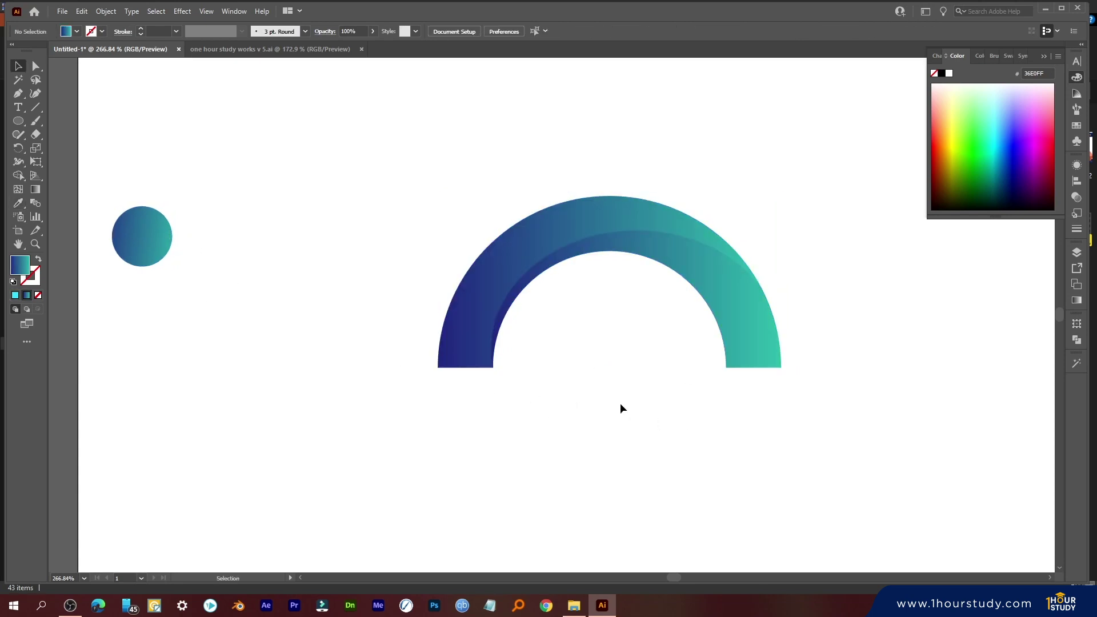
- Duplicate both gradient arch sections and place the copy directly below the original, overlapping it
scroll(651, 399, down, 3)
scroll(629, 387, up, 1)
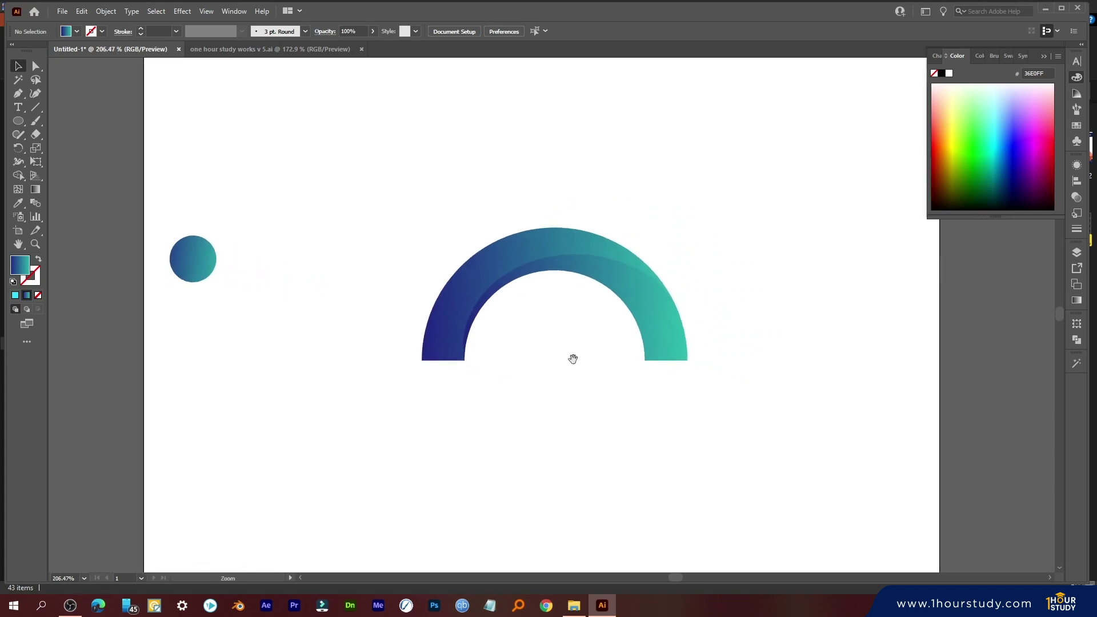
scroll(680, 389, down, 2)
scroll(644, 310, up, 1)
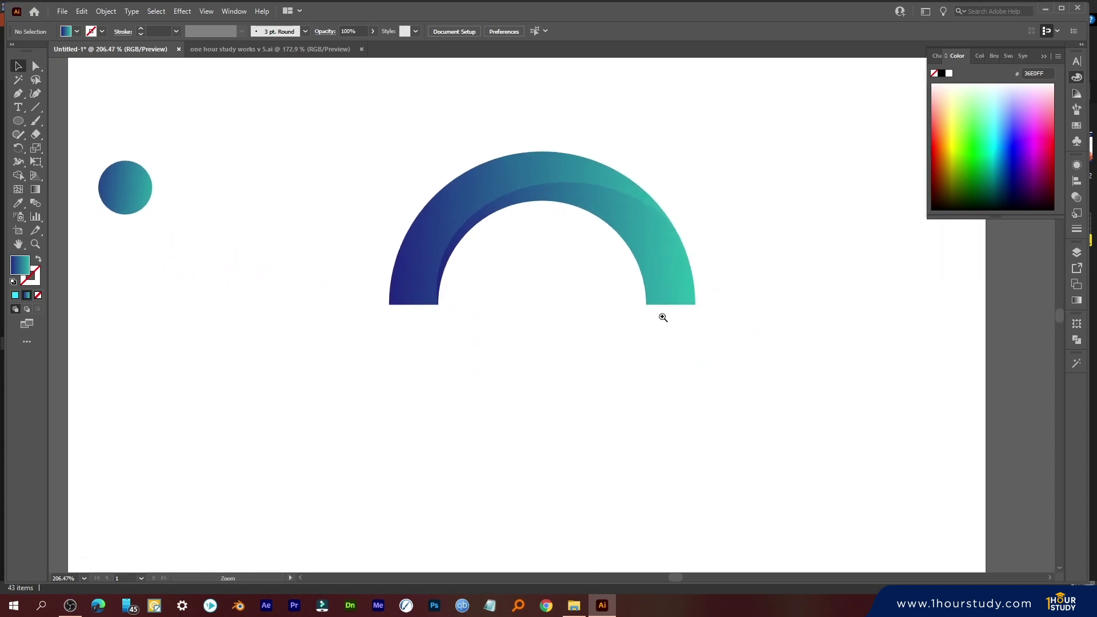
drag(739, 332, 674, 297)
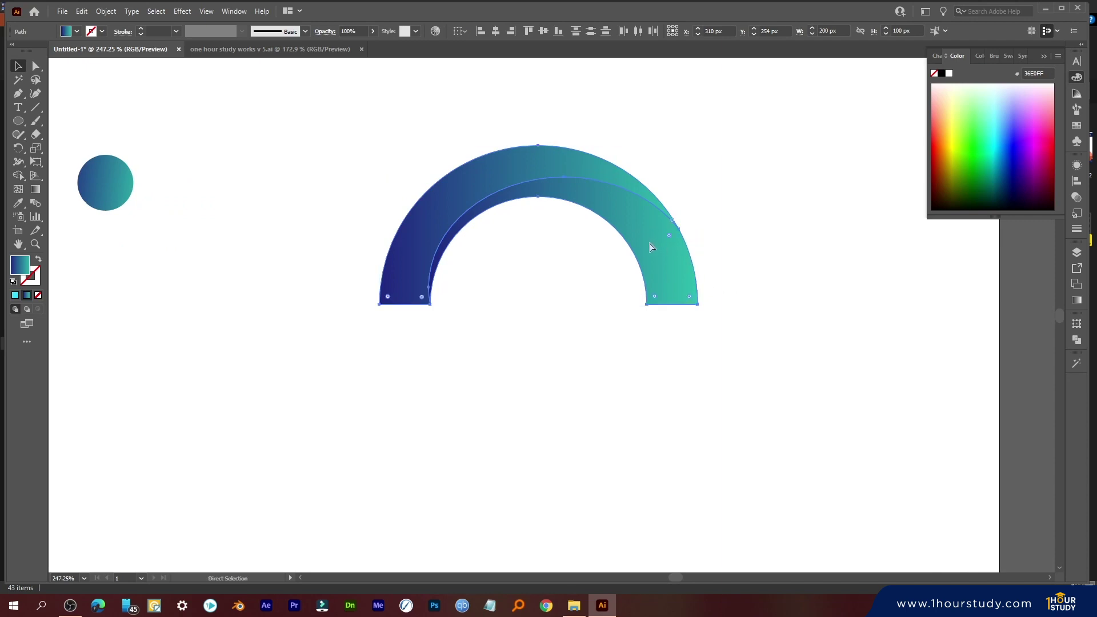
drag(672, 272, 670, 316)
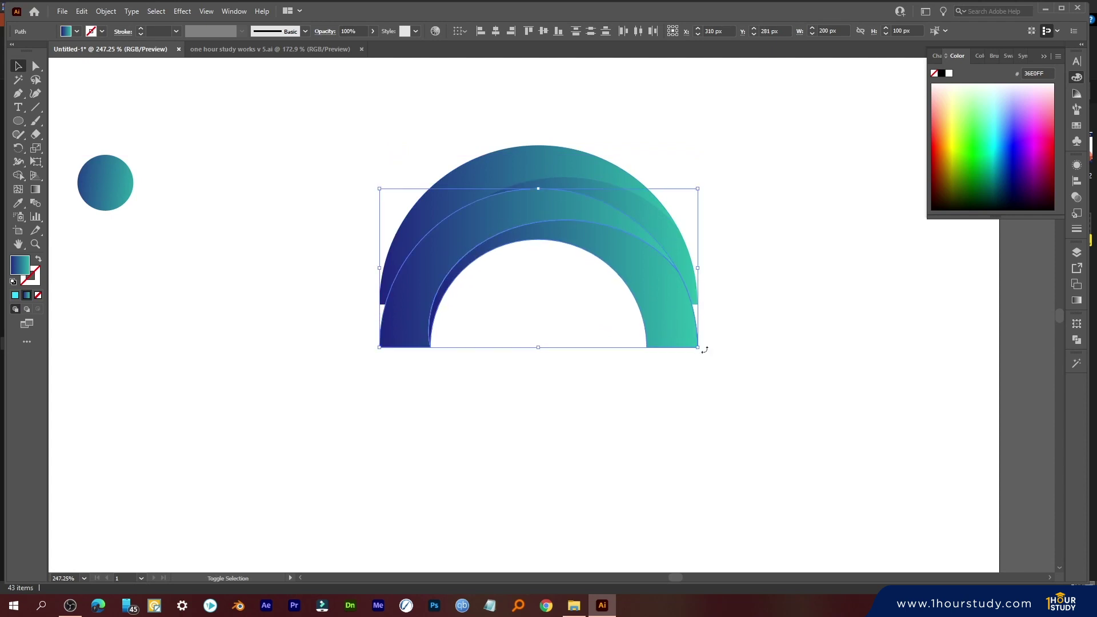
- Rotate the duplicated arch 180 degrees and align it under the original arch to complete a ring
drag(699, 348, 488, 239)
key(a)
key(v)
drag(645, 264, 649, 352)
scroll(786, 373, down, 2)
- Duplicate the whole gradient ring and place the copy beside the original
drag(436, 166, 724, 412)
drag(702, 360, 857, 397)
click(901, 418)
scroll(909, 425, up, 2)
- Reflect the lower half of the copied ring across the vertical axis
key(v)
drag(891, 446, 541, 345)
right_click(550, 344)
mouse_move(654, 533)
mouse_move(651, 509)
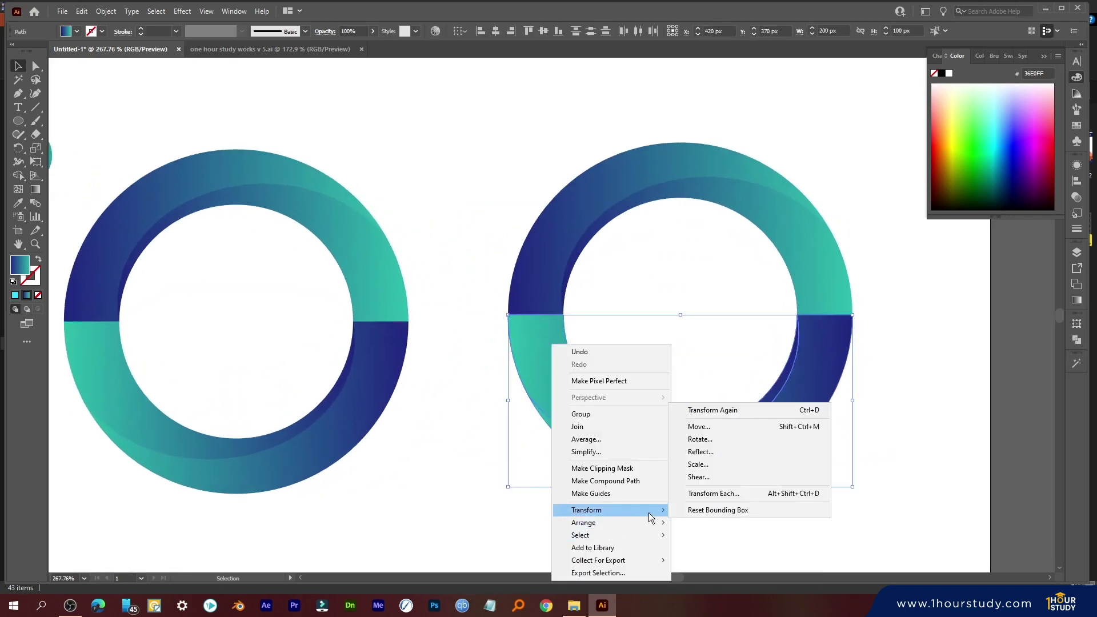
click(729, 455)
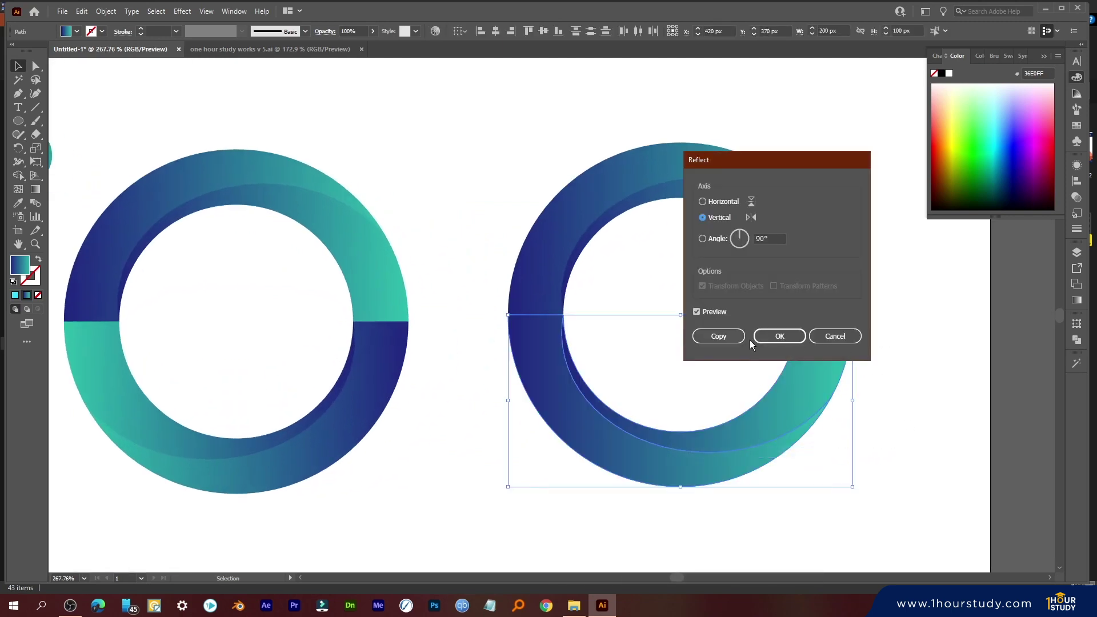
click(755, 337)
click(876, 429)
- Select both rings and merge the original ring's adjoining upper and lower sections across both seams with the Shape Builder
key(z)
drag(877, 411, 845, 392)
key(v)
scroll(487, 186, down, 2)
scroll(422, 190, left, 3)
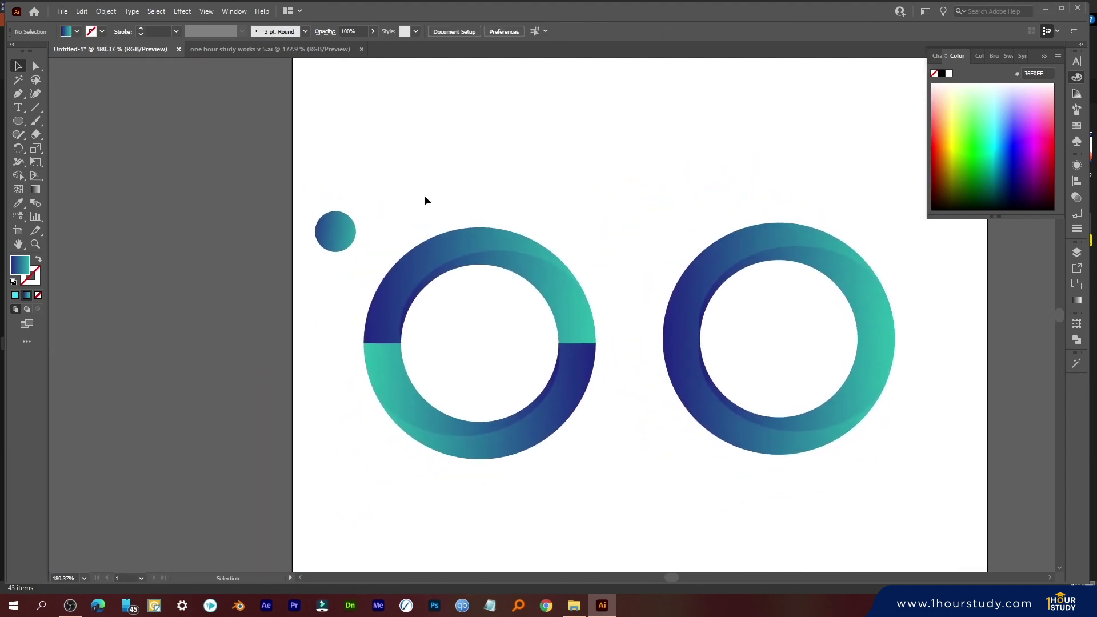
drag(406, 196, 874, 444)
key(ctrl+space)
drag(638, 326, 756, 339)
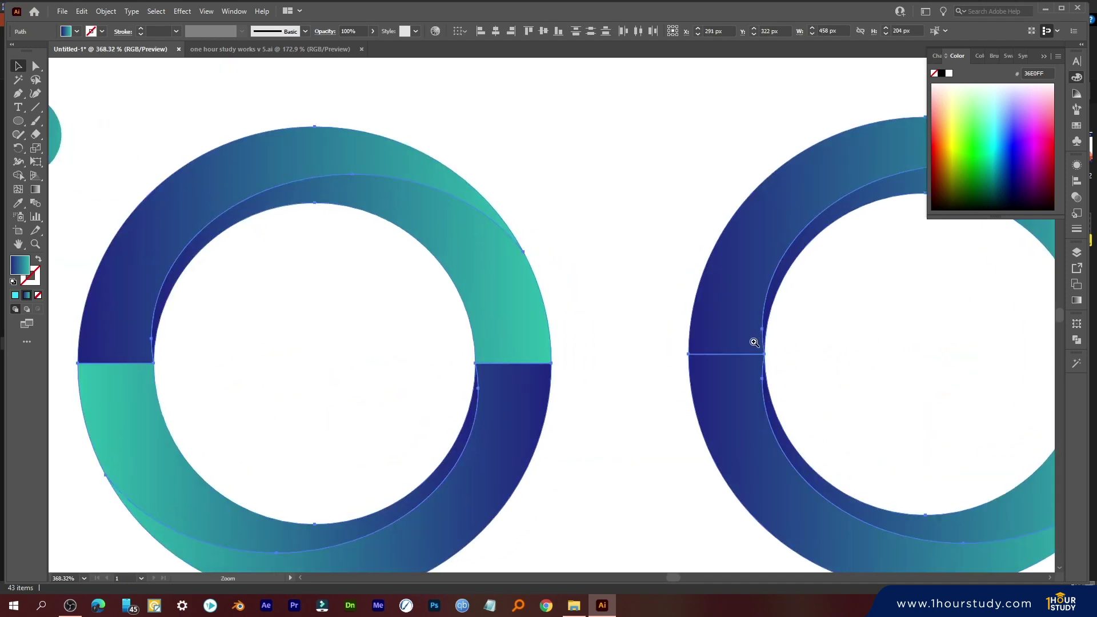
key(space)
drag(521, 284, 598, 261)
key(shift+m)
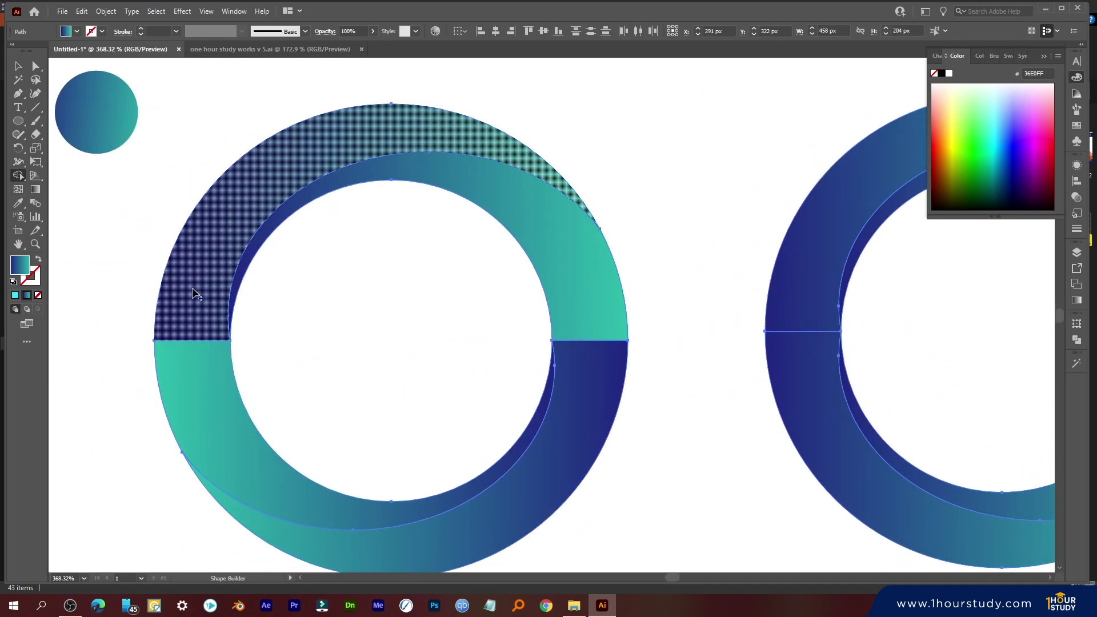
mouse_move(210, 283)
mouse_down()
mouse_move(203, 377)
mouse_move(577, 446)
mouse_up()
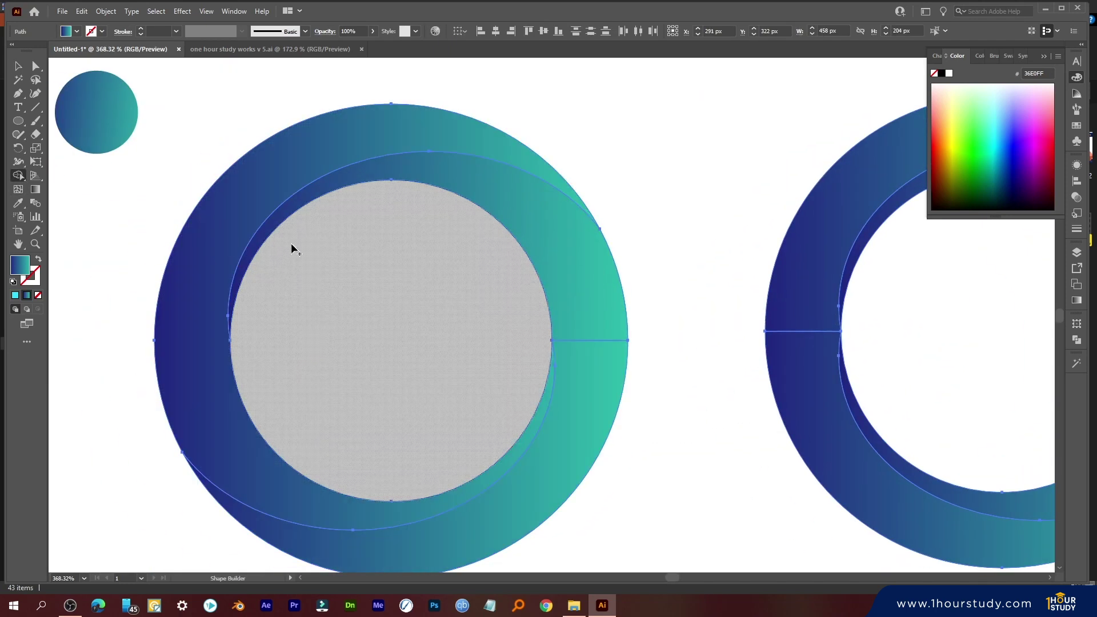
drag(589, 341, 591, 338)
key(ctrl)
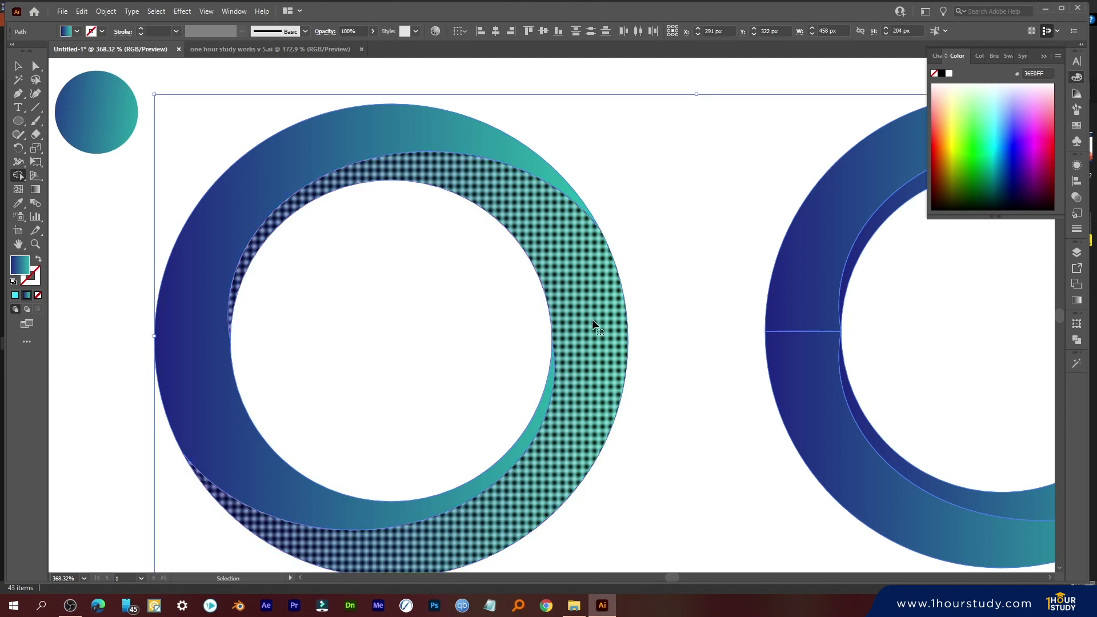
- Merge the copied ring's upper and lower halves across their seams with the Shape Builder and deselect both rings
drag(668, 341, 526, 314)
mouse_move(612, 328)
mouse_down()
mouse_move(380, 299)
mouse_move(474, 277)
mouse_up()
drag(847, 274, 868, 366)
mouse_move(560, 376)
mouse_down()
mouse_move(536, 285)
mouse_move(541, 354)
mouse_move(589, 359)
mouse_up()
scroll(611, 345, down, 3)
key(v)
click(564, 482)
scroll(658, 465, left, 1)
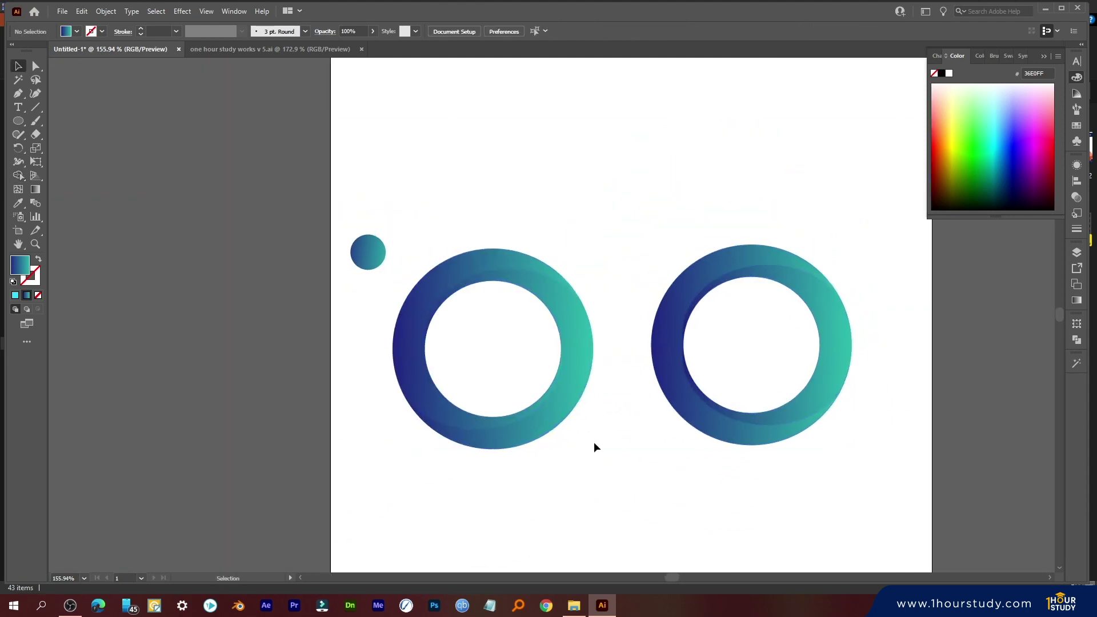
- Redraw the gradient of the original ring's upper-left section diagonally from its upper-left edge toward the lower right
scroll(465, 203, up, 2)
click(464, 233)
click(35, 189)
mouse_move(367, 225)
mouse_down()
mouse_move(570, 381)
mouse_move(555, 396)
mouse_up()
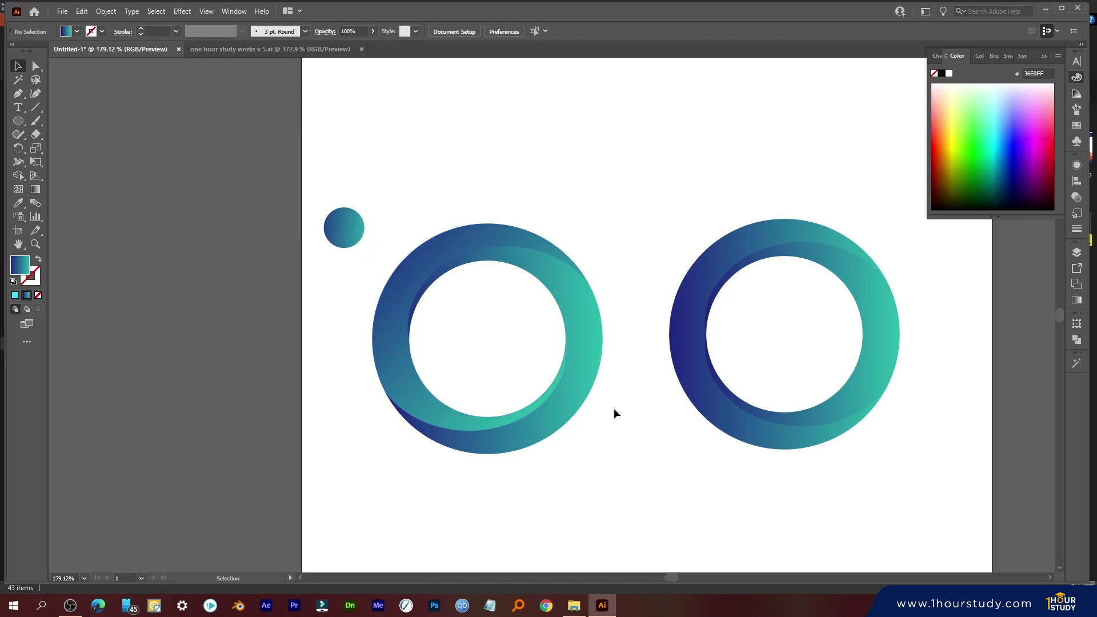
key(v)
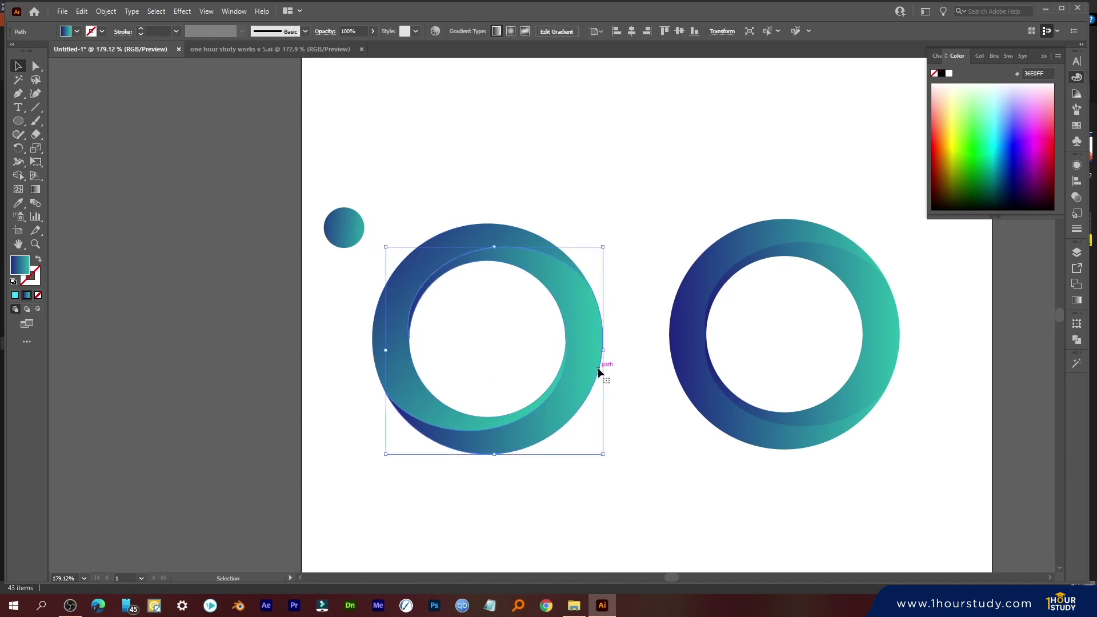
- Redraw the gradient of the original ring's other section steeply upward from inside the hole to above the ring
click(40, 191)
drag(505, 282, 471, 194)
key(v)
click(670, 476)
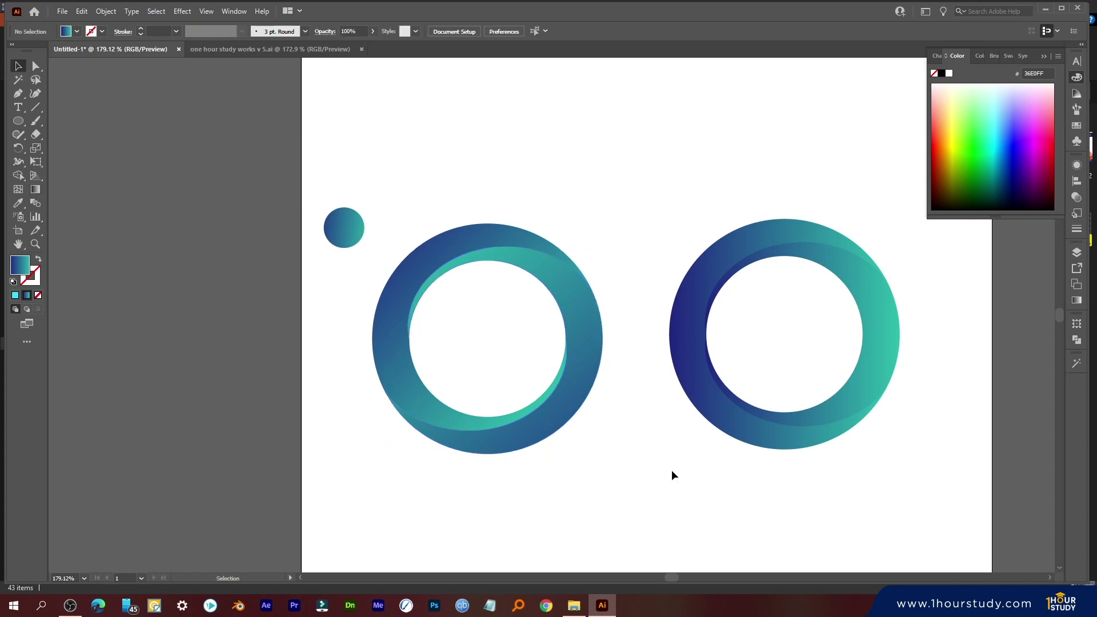
- Delete the small blue-to-green sample circle and collapse the color controls to leave only the two rings in view
drag(677, 450, 531, 415)
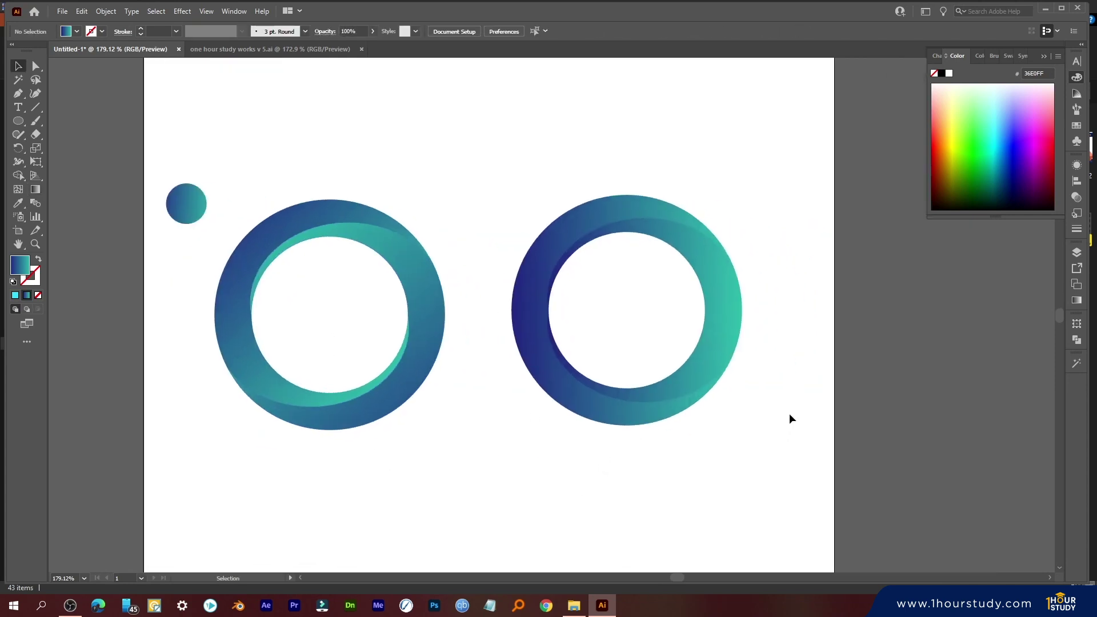
scroll(788, 354, down, 2)
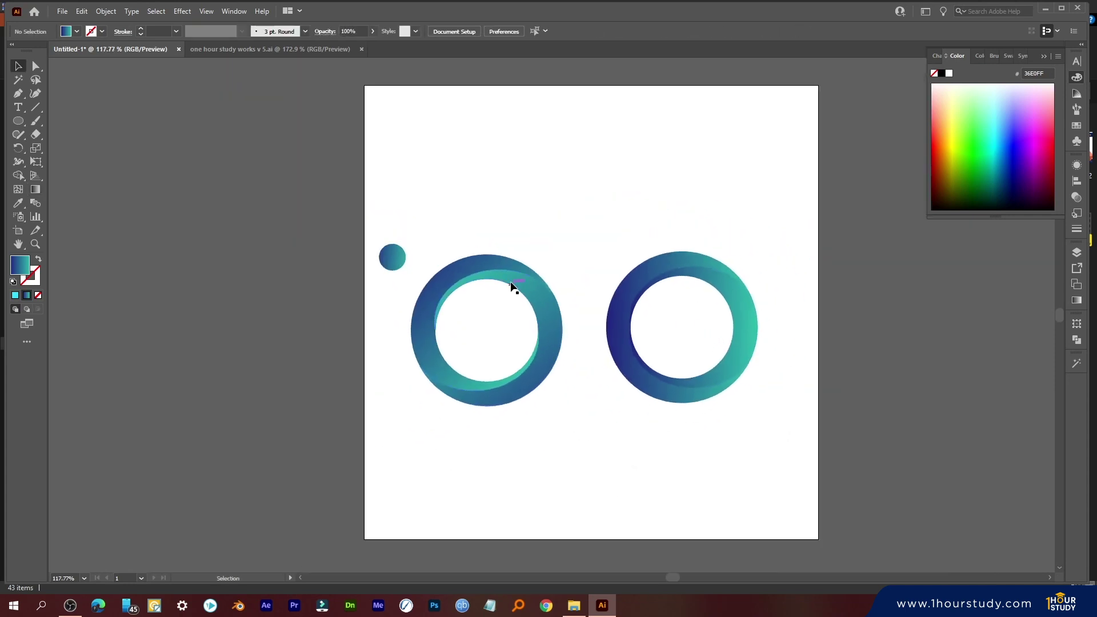
drag(393, 258, 286, 242)
key(Delete)
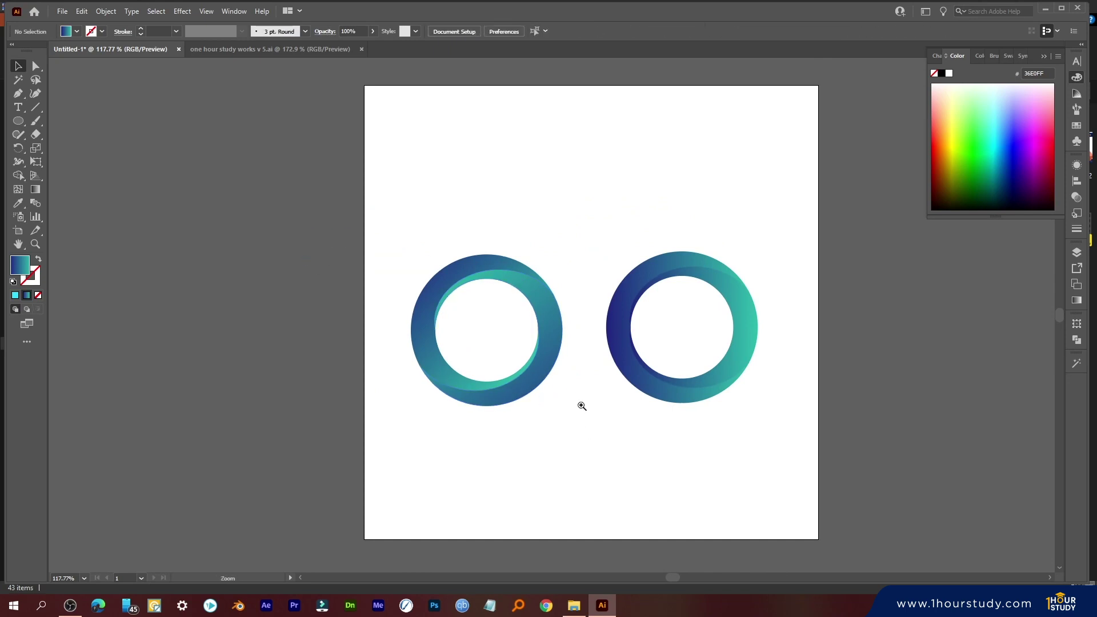
scroll(580, 406, up, 1)
click(1078, 78)
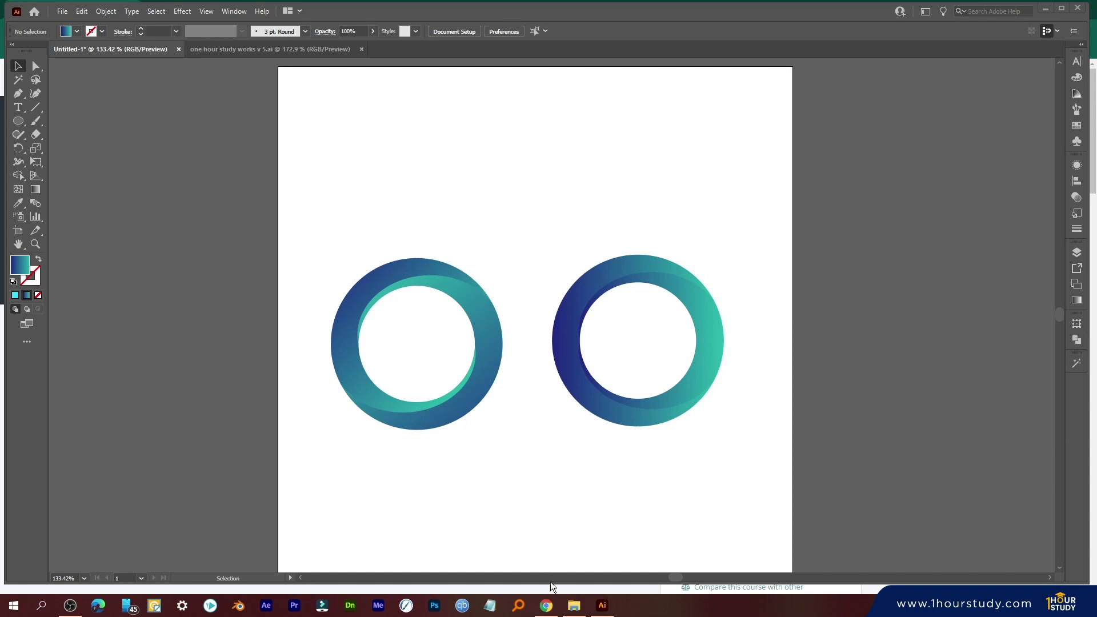
- Switch to Chrome and examine the Adobe Illustrator Master Course page, including its curriculum and requirements
click(546, 605)
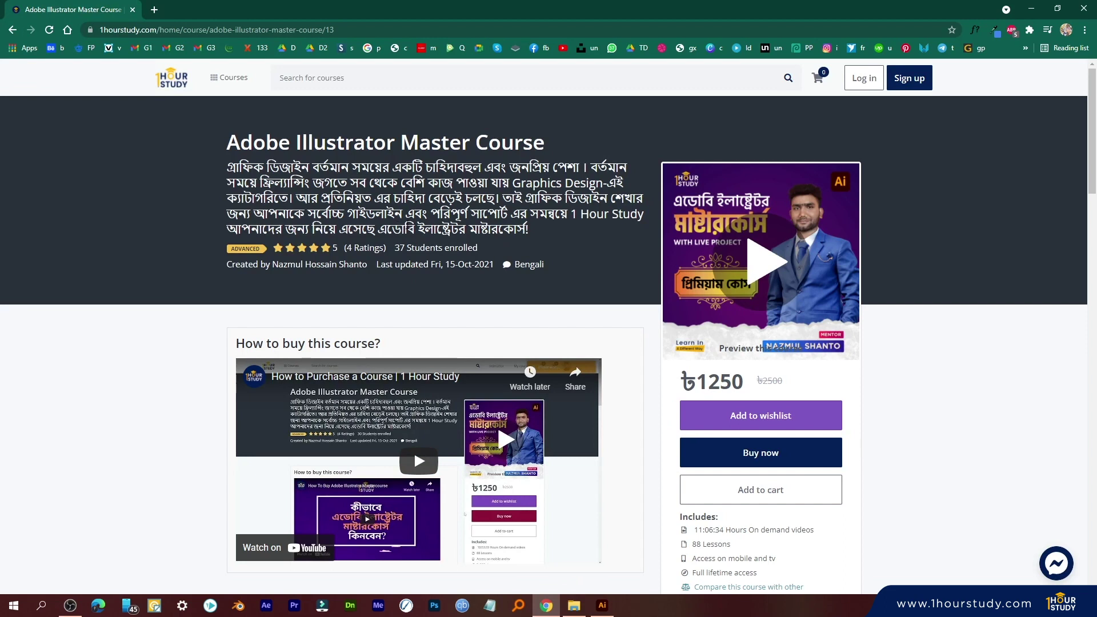
scroll(414, 451, down, 5)
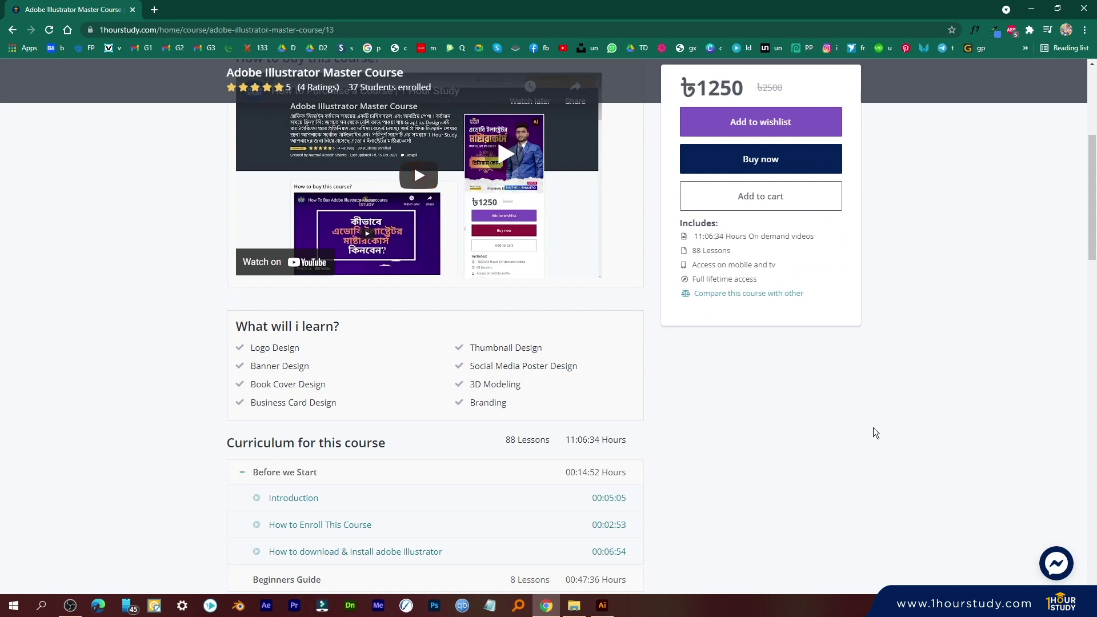
scroll(868, 424, down, 5)
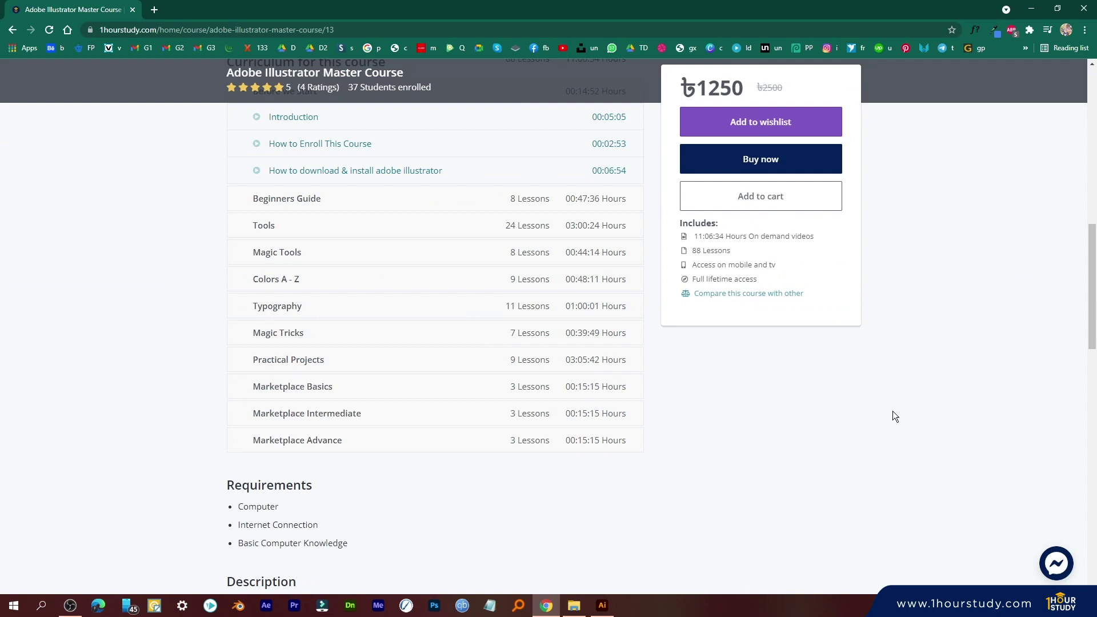
scroll(895, 416, down, 15)
scroll(847, 358, up, 20)
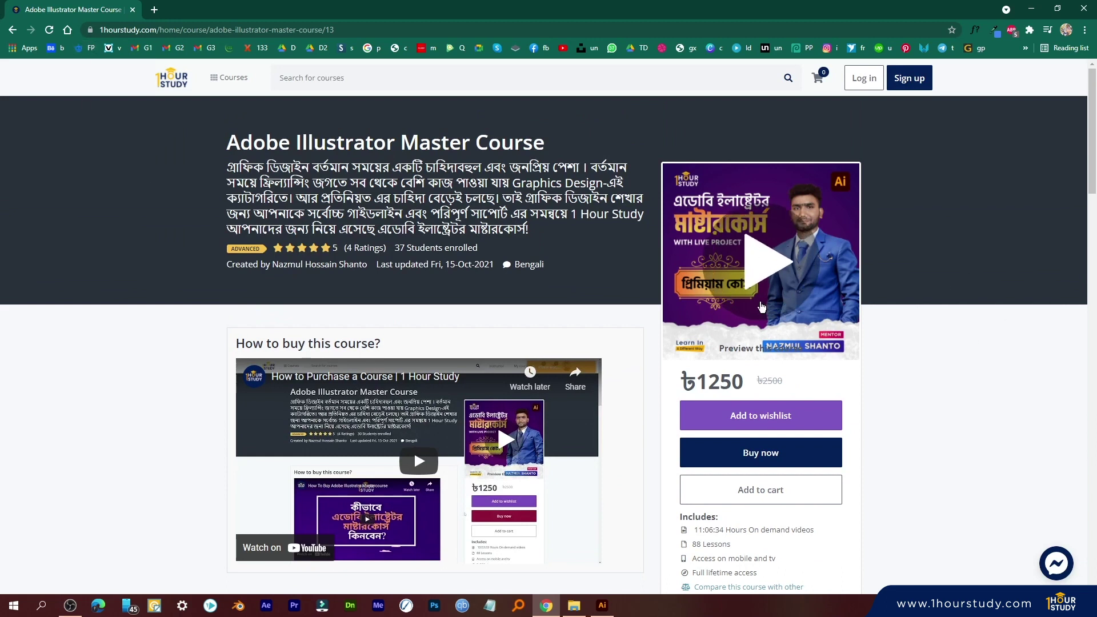
scroll(952, 377, down, 2)
scroll(951, 382, up, 2)
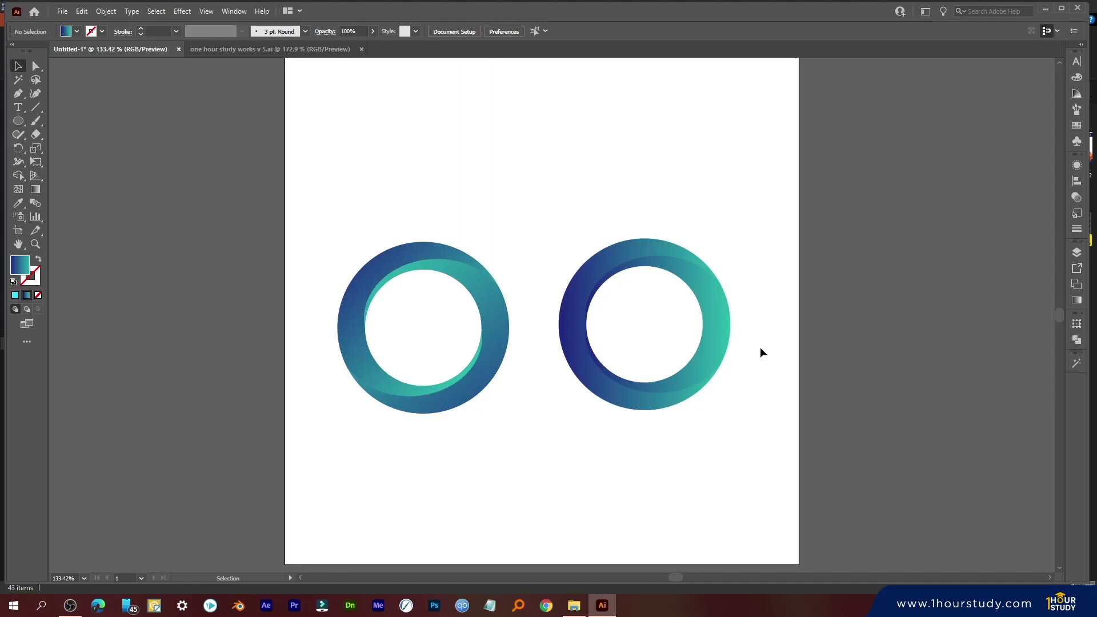
scroll(649, 393, up, 1)
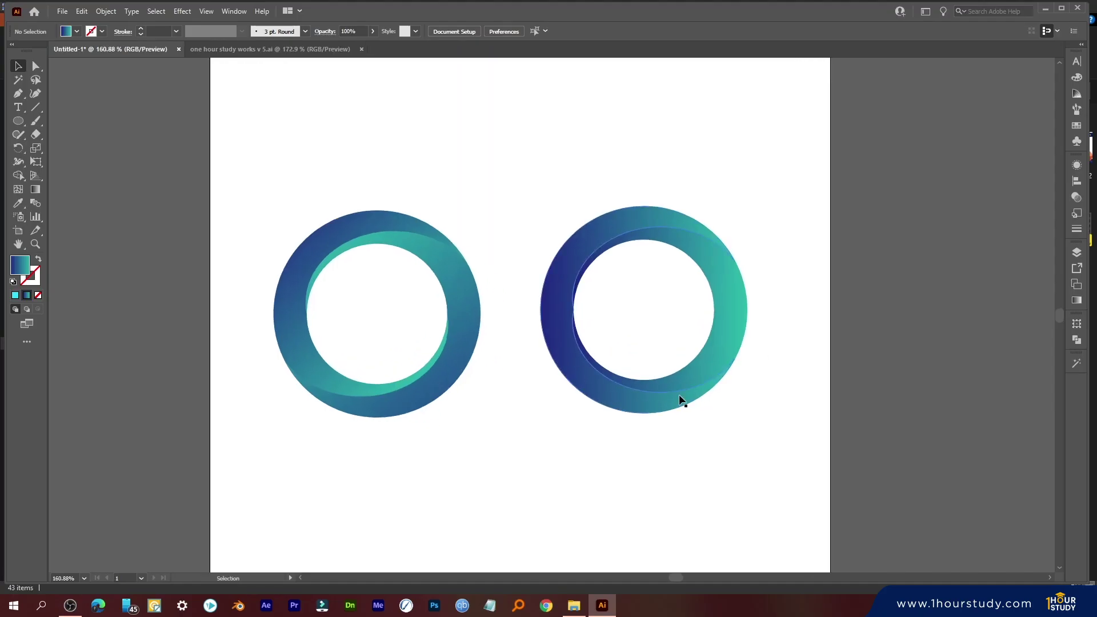
scroll(685, 460, down, 1)
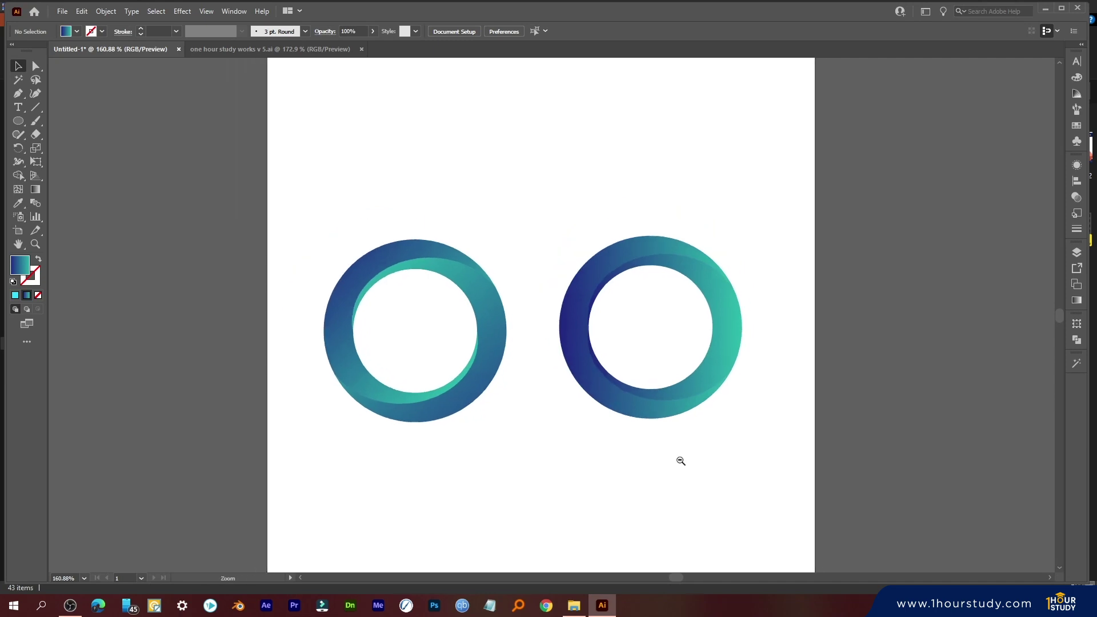